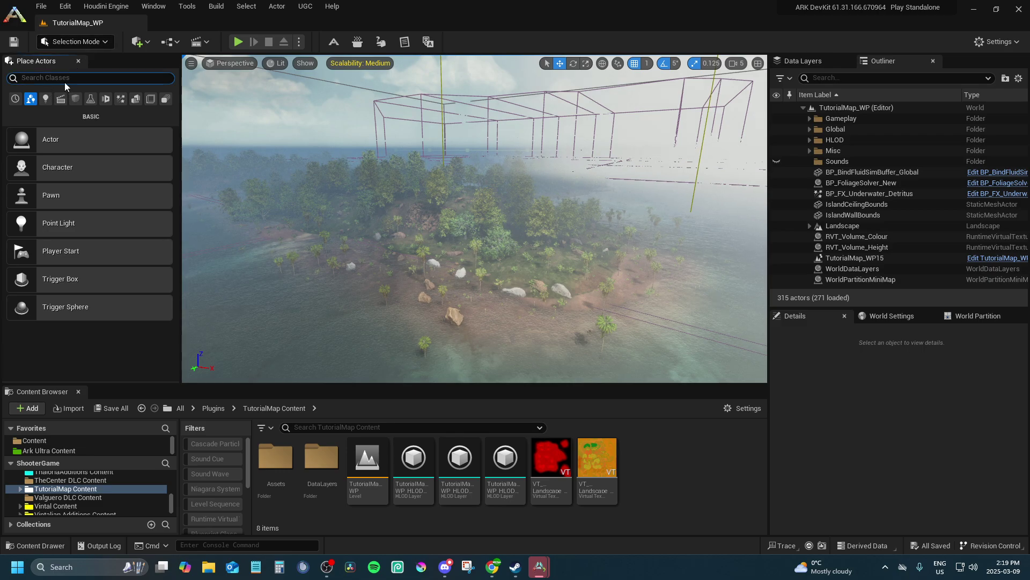
# Step: Place an NPC Zone Manager, an NPC Zone Spawn Volume and an NPC Zone Volume on the island's rocky shore
pyautogui.write('npc')
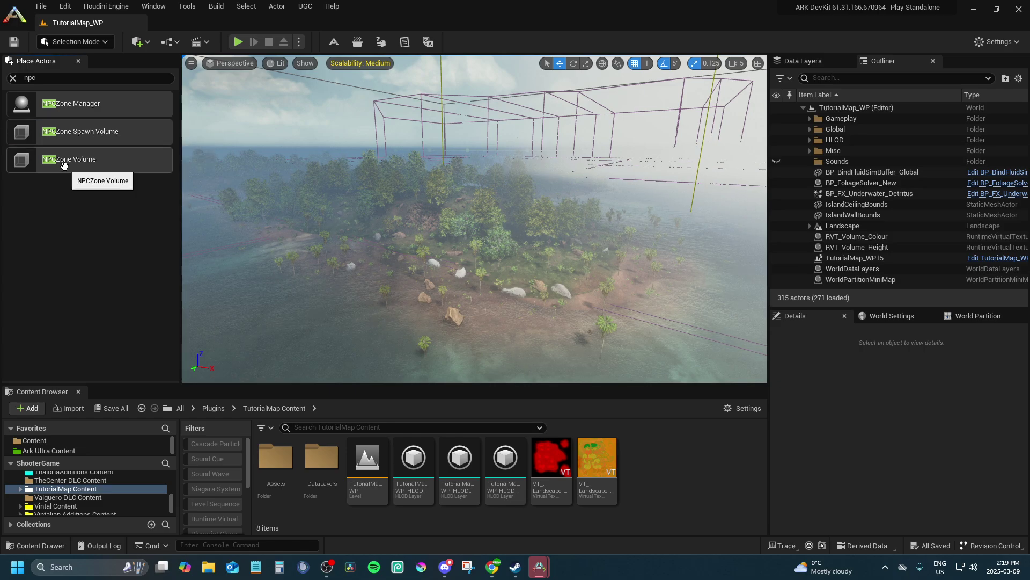
pyautogui.moveTo(78, 99); pyautogui.dragTo(462, 291)
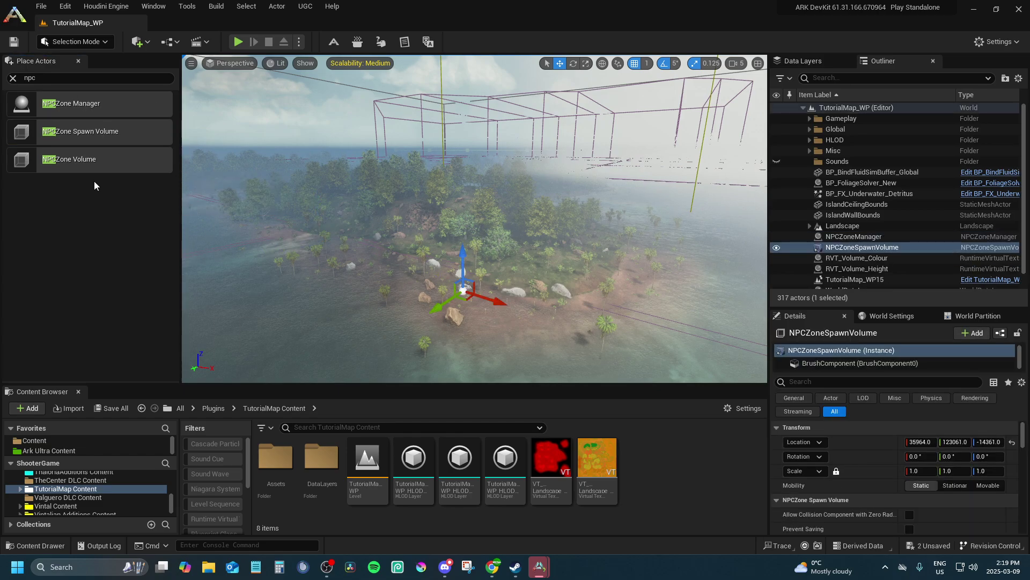
pyautogui.moveTo(249, 248); pyautogui.dragTo(464, 289)
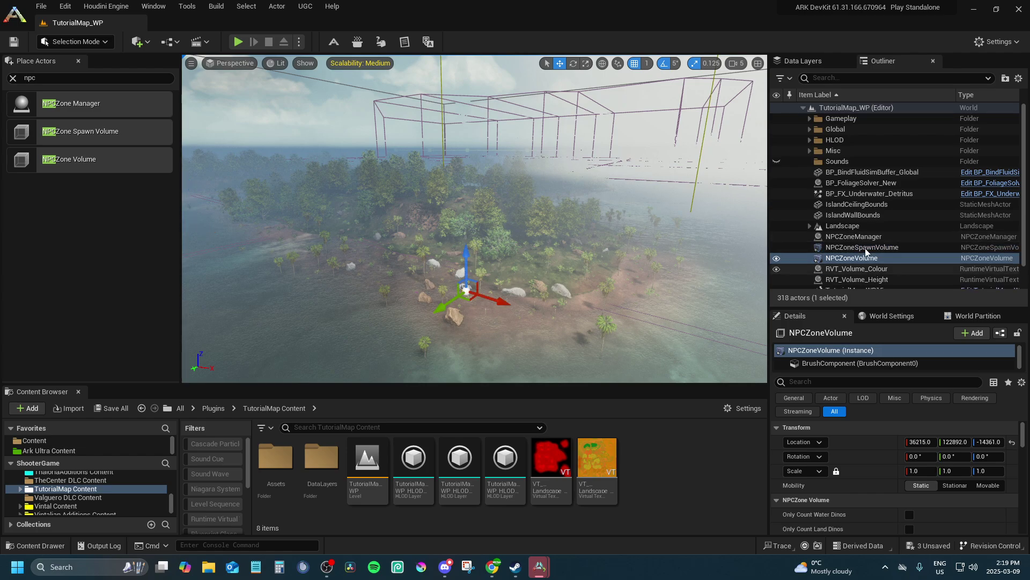
# Step: Copy the NPCZoneManager's location onto both the NPCZoneSpawnVolume and the NPCZoneVolume
pyautogui.scroll(-1, 880, 271)
pyautogui.click(850, 208)
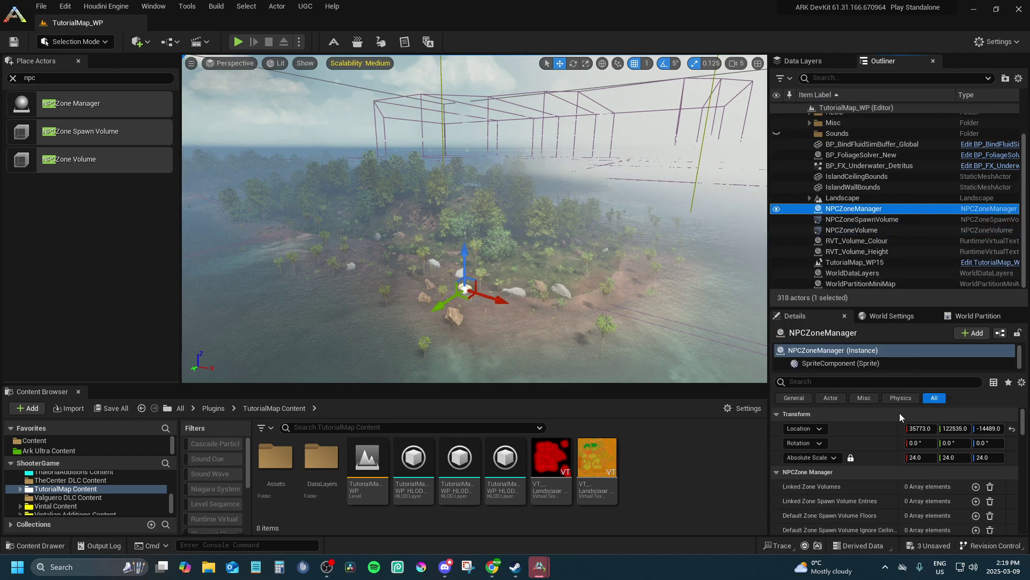
pyautogui.rightClick(879, 436)
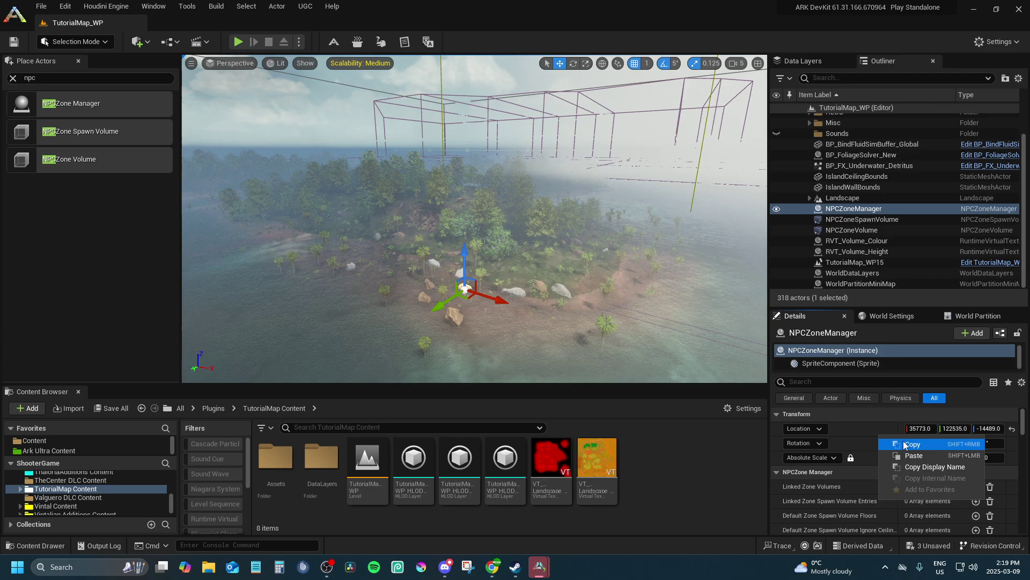
pyautogui.click(884, 241)
pyautogui.click(854, 230)
pyautogui.click(857, 219)
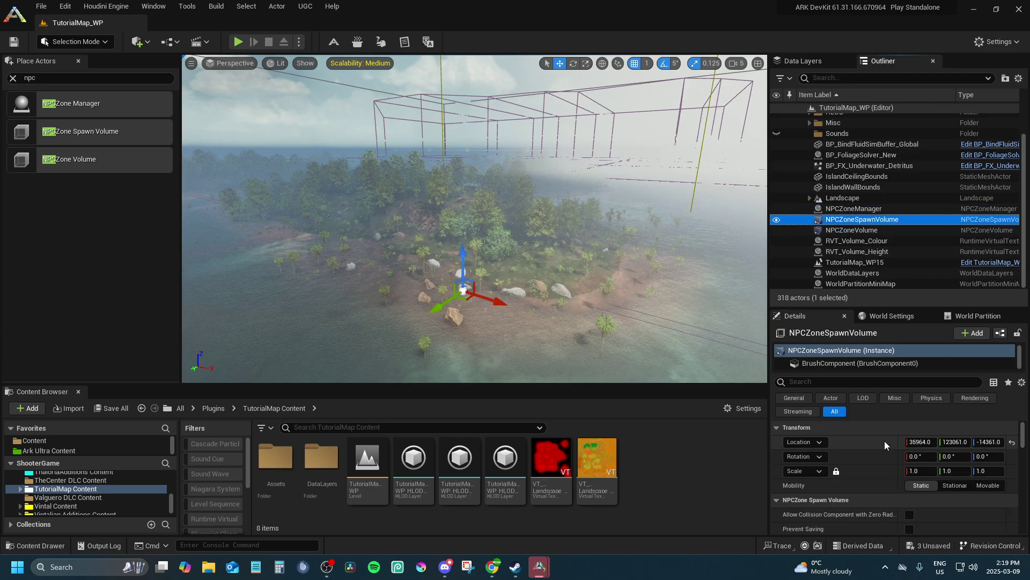
pyautogui.rightClick(883, 448)
pyautogui.click(900, 455)
pyautogui.click(887, 230)
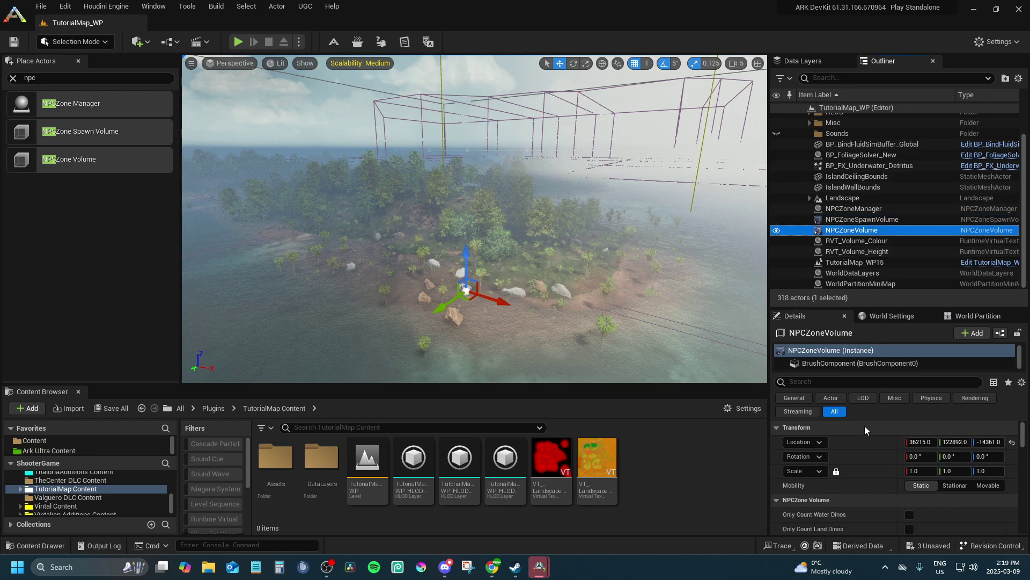
pyautogui.rightClick(875, 446)
pyautogui.click(906, 468)
pyautogui.click(875, 219)
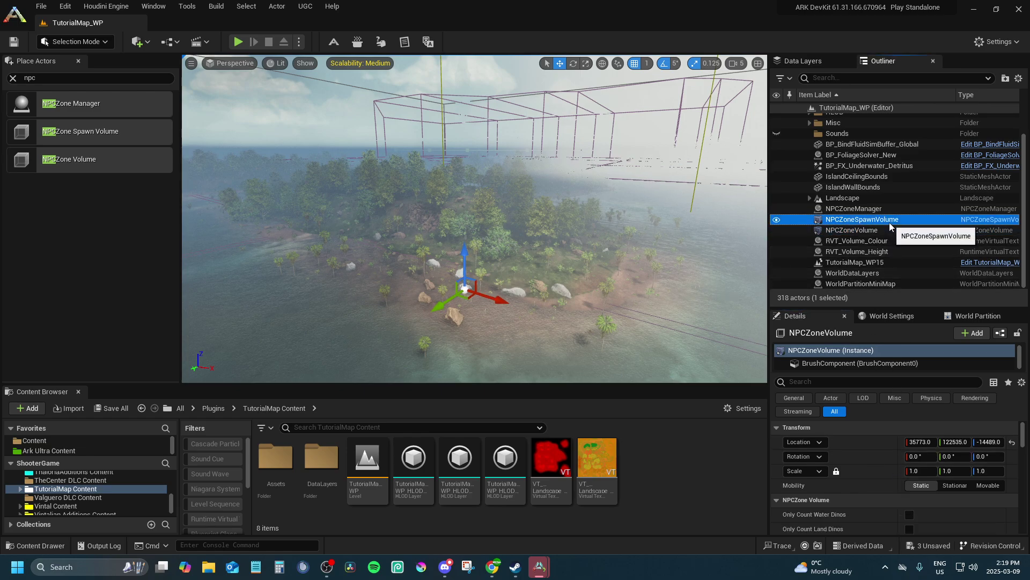
# Step: Raise the NPCZoneManager, NPCZoneSpawnVolume and NPCZoneVolume together above the island to a Z location of about -2984
pyautogui.click(856, 209)
pyautogui.keyDown('shift'); pyautogui.click(868, 231); pyautogui.keyUp('shift')
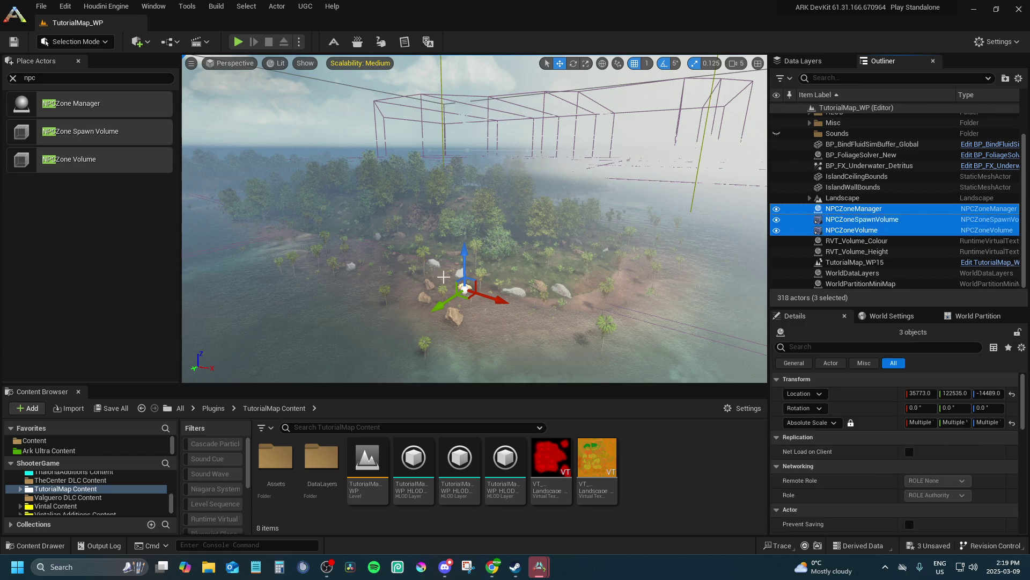
pyautogui.moveTo(467, 247); pyautogui.dragTo(465, 129)
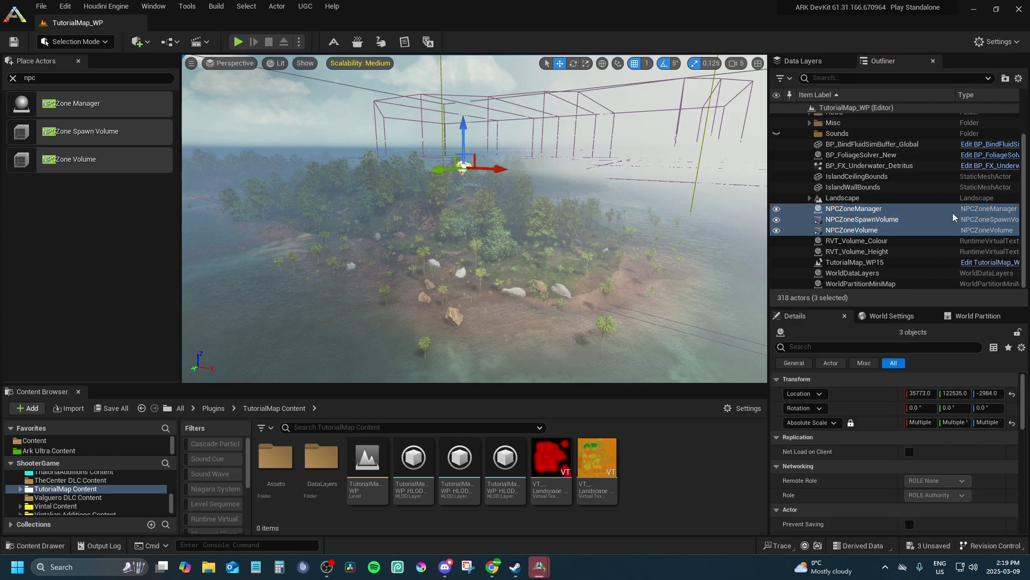
# Step: Scale the NPCZoneSpawnVolume uniformly to 50
pyautogui.click(917, 220)
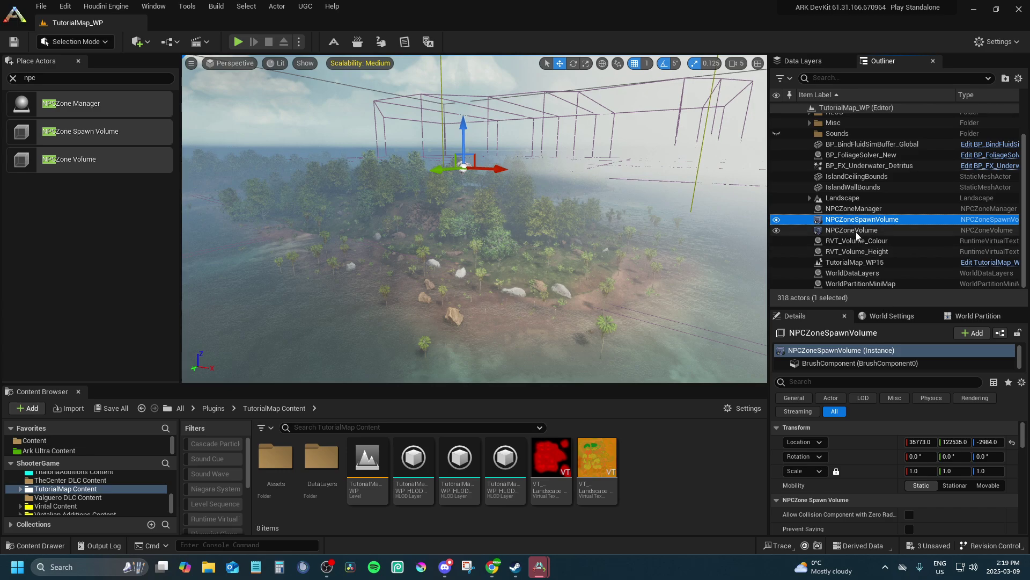
pyautogui.click(915, 471)
pyautogui.write('50')
pyautogui.press('Return')
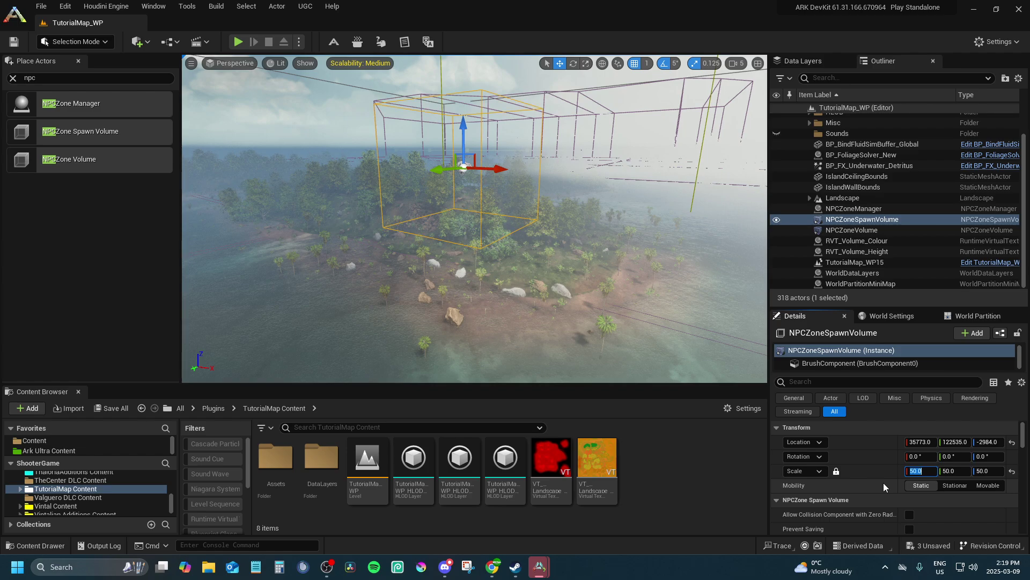
# Step: Scale the NPCZoneVolume uniformly, trying 50 and 60 before settling on 55
pyautogui.click(859, 231)
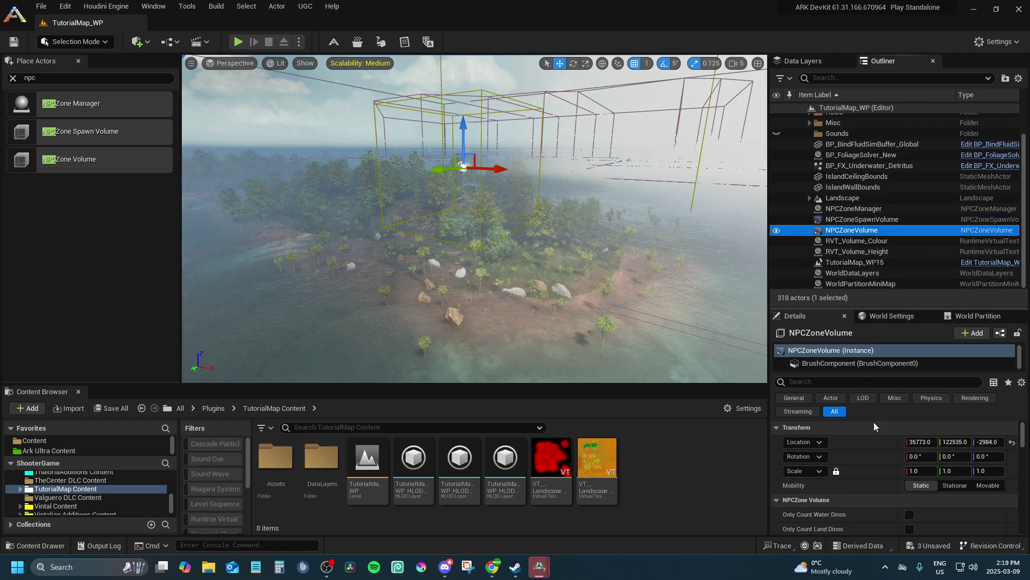
pyautogui.click(916, 471)
pyautogui.write('50')
pyautogui.press('Return')
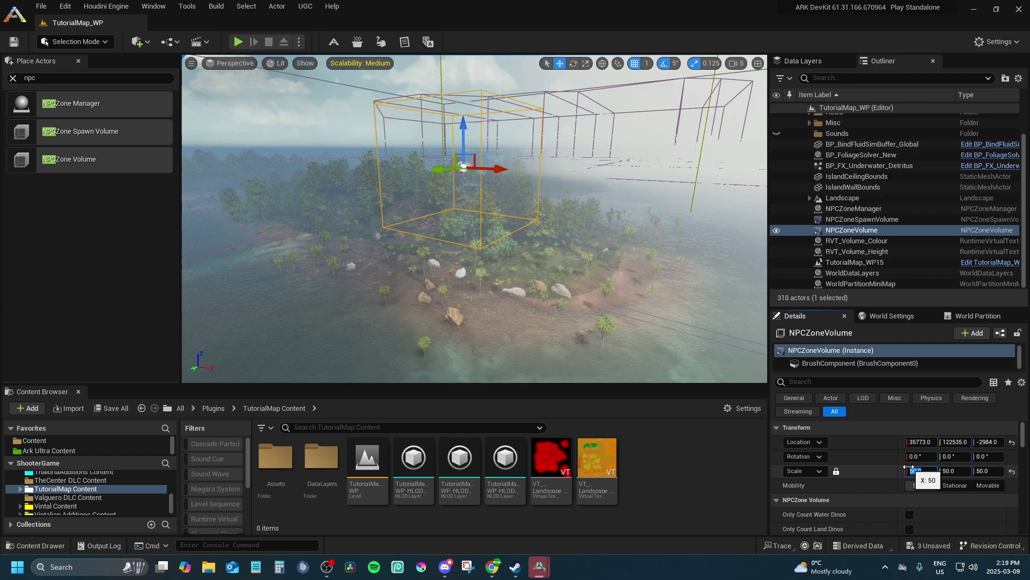
pyautogui.write('60')
pyautogui.press('Return')
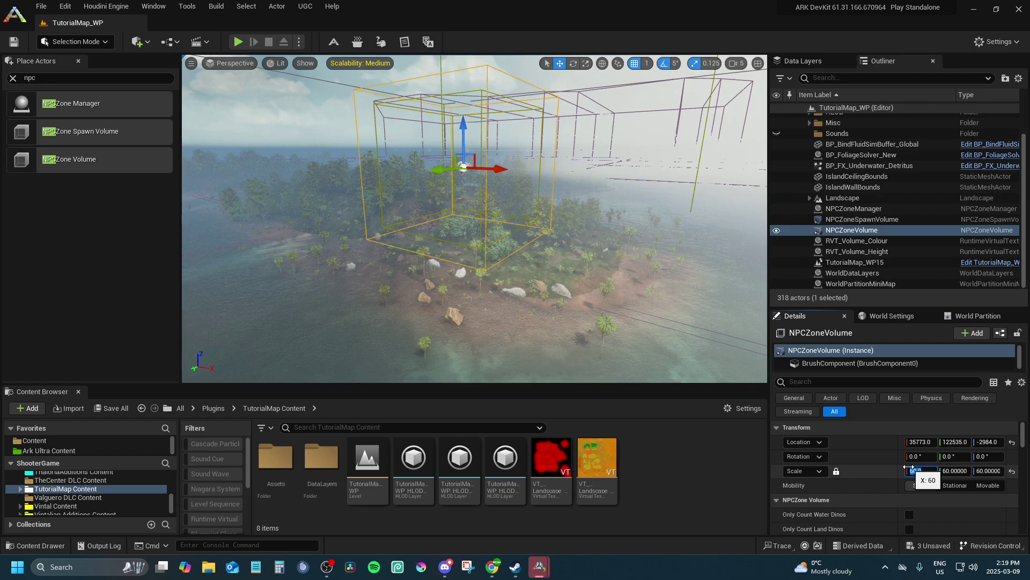
pyautogui.write('55')
pyautogui.press('Return')
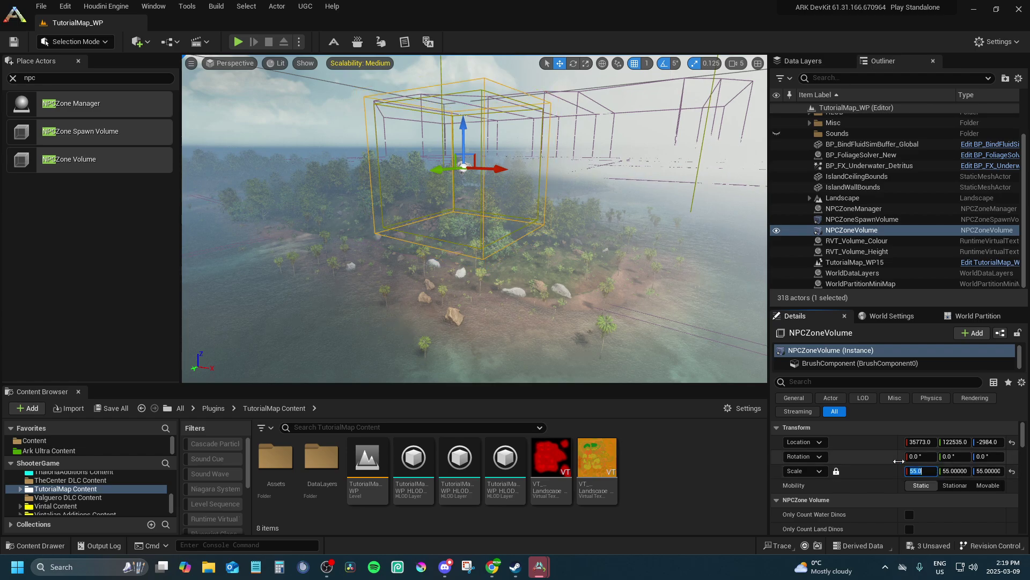
# Step: Examine how the spawn volume box sits inside the zone volume box over the island
pyautogui.press('w')
pyautogui.moveTo(559, 268)
pyautogui.mouseDown(button='right')
pyautogui.moveTo(526, 207)
pyautogui.moveTo(510, 223)
pyautogui.moveTo(553, 254)
pyautogui.mouseUp(button='right')
pyautogui.press('s')
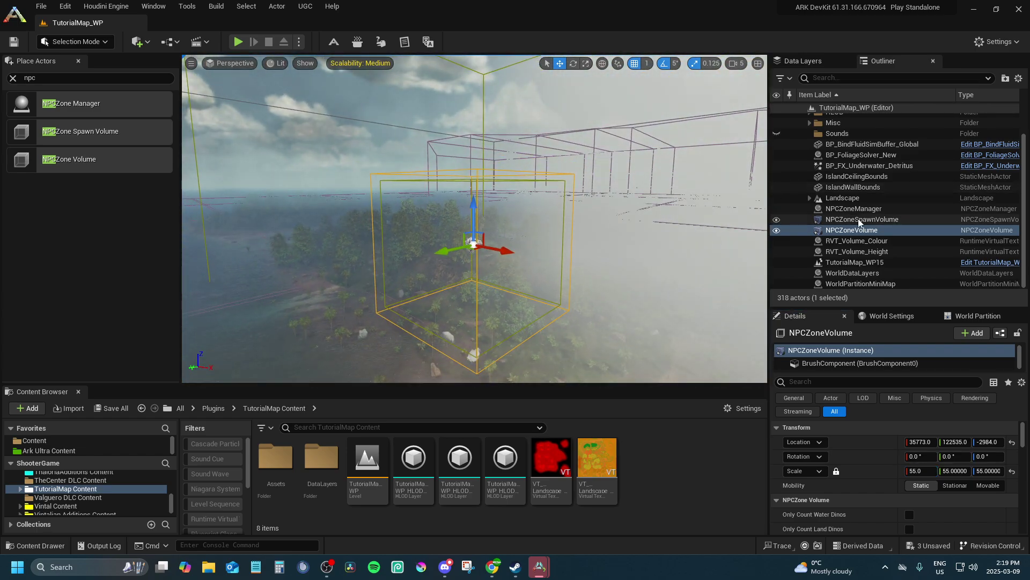
pyautogui.click(858, 219)
pyautogui.click(853, 209)
pyautogui.click(853, 219)
pyautogui.click(853, 229)
# Step: Group the three NPC zone actors in a new folder named DinoSpawns inside the Gameplay folder
pyautogui.click(851, 208)
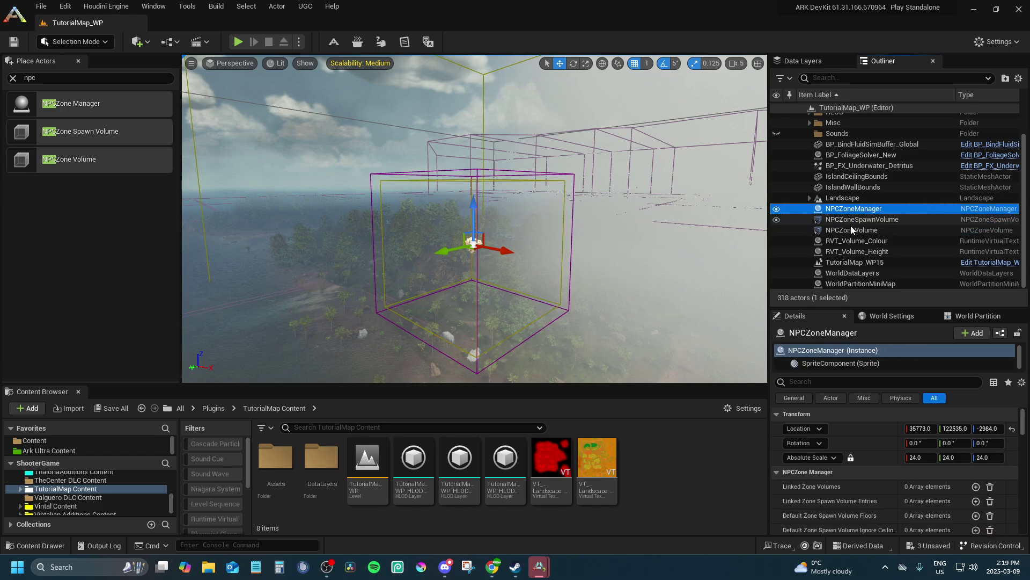
pyautogui.keyDown('shift'); pyautogui.click(851, 229); pyautogui.keyUp('shift')
pyautogui.moveTo(851, 229); pyautogui.dragTo(842, 120)
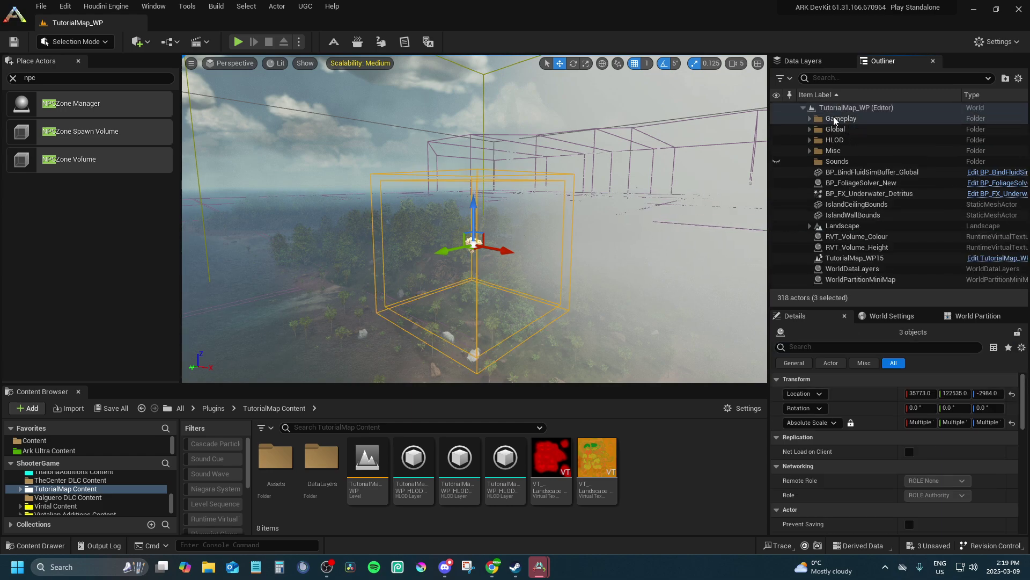
pyautogui.click(1005, 80)
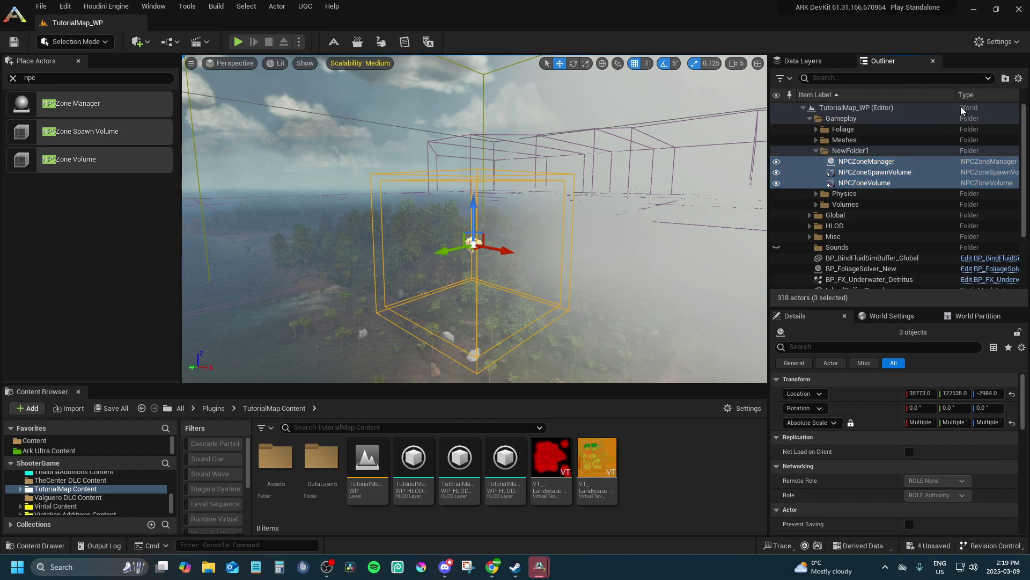
pyautogui.click(863, 150)
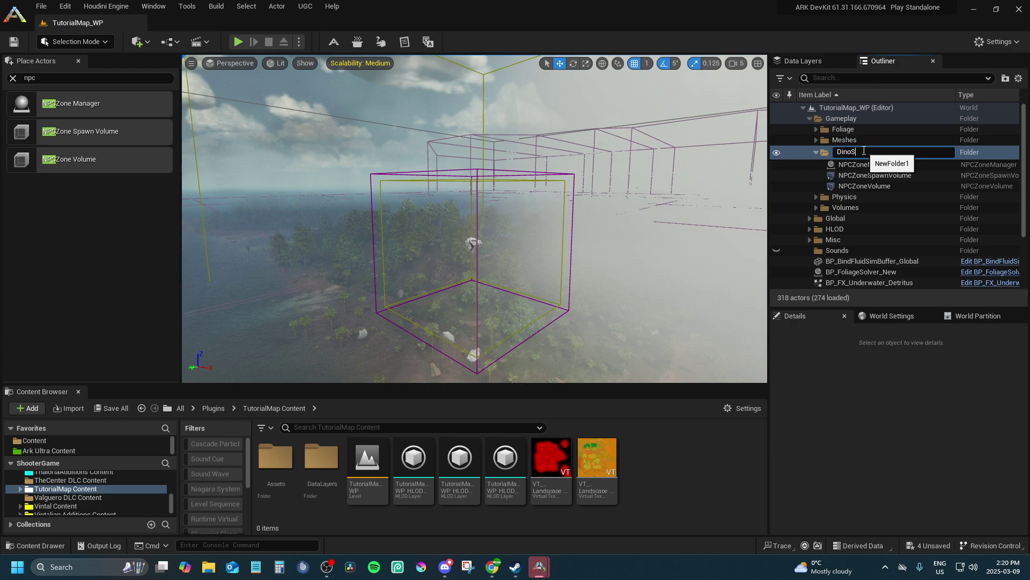
pyautogui.press('Return')
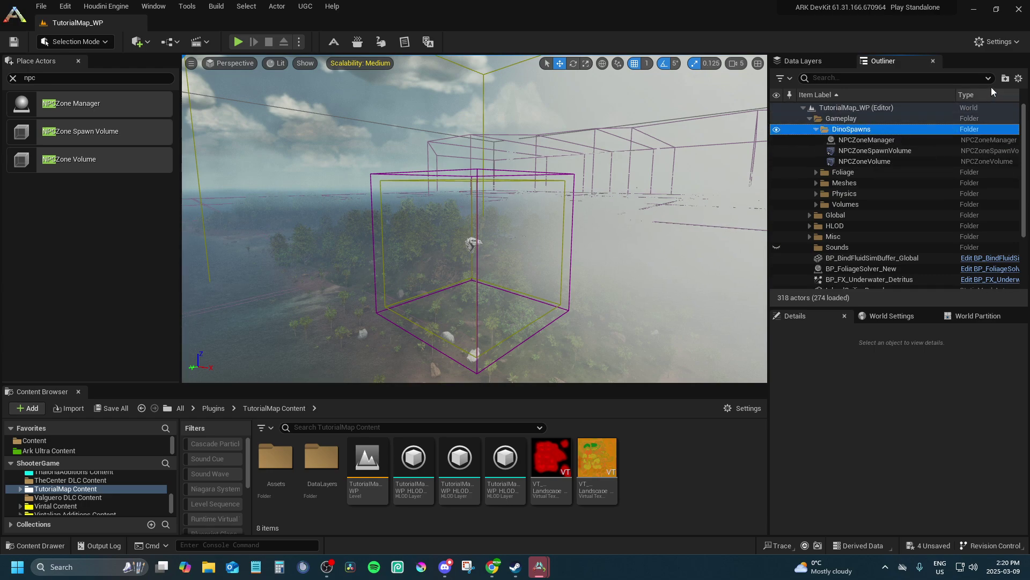
# Step: Create a Jungle folder inside DinoSpawns and nest a second folder named Jungle in it
pyautogui.click(1005, 79)
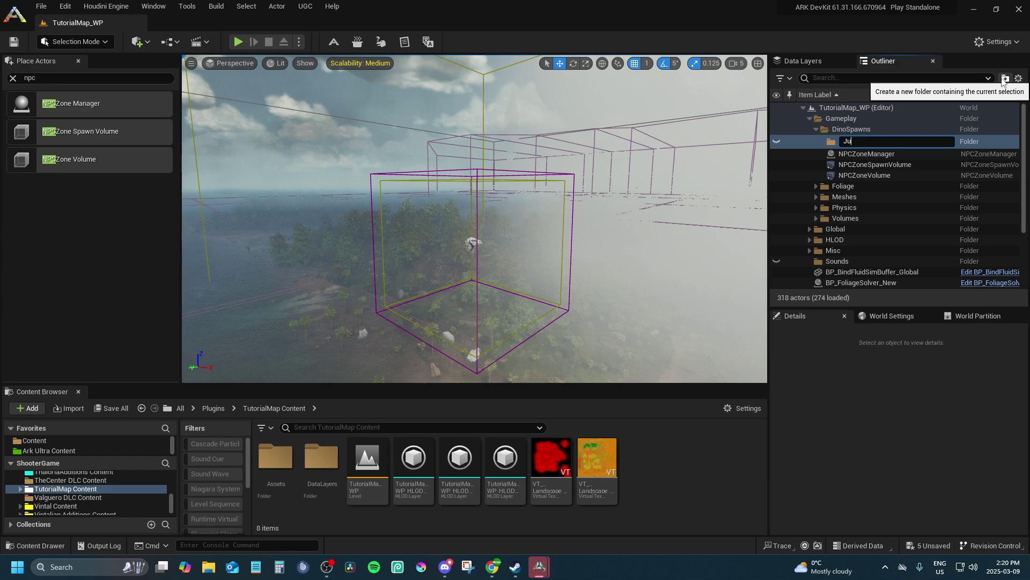
pyautogui.write('Jungle')
pyautogui.press('Return')
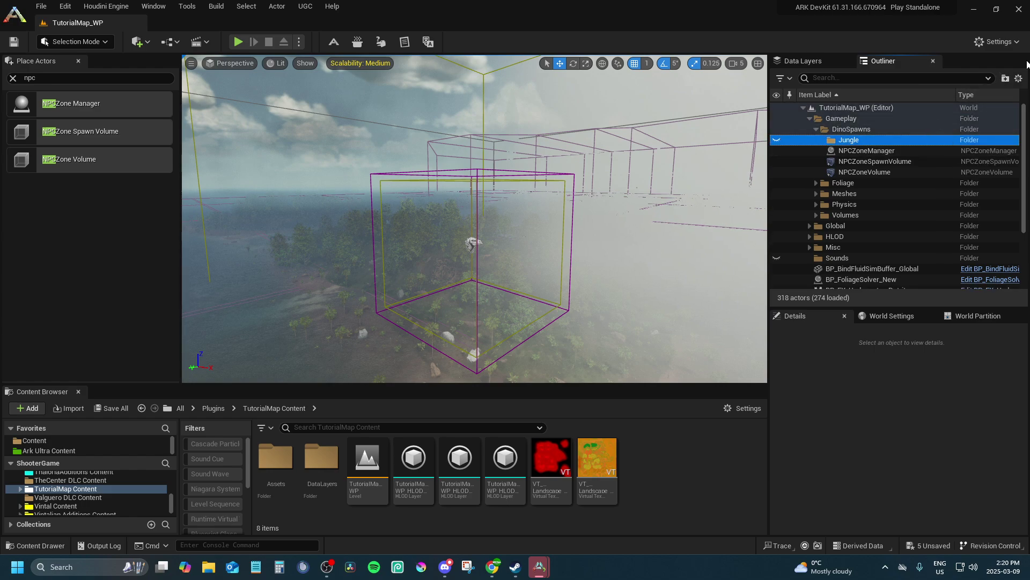
pyautogui.click(1005, 79)
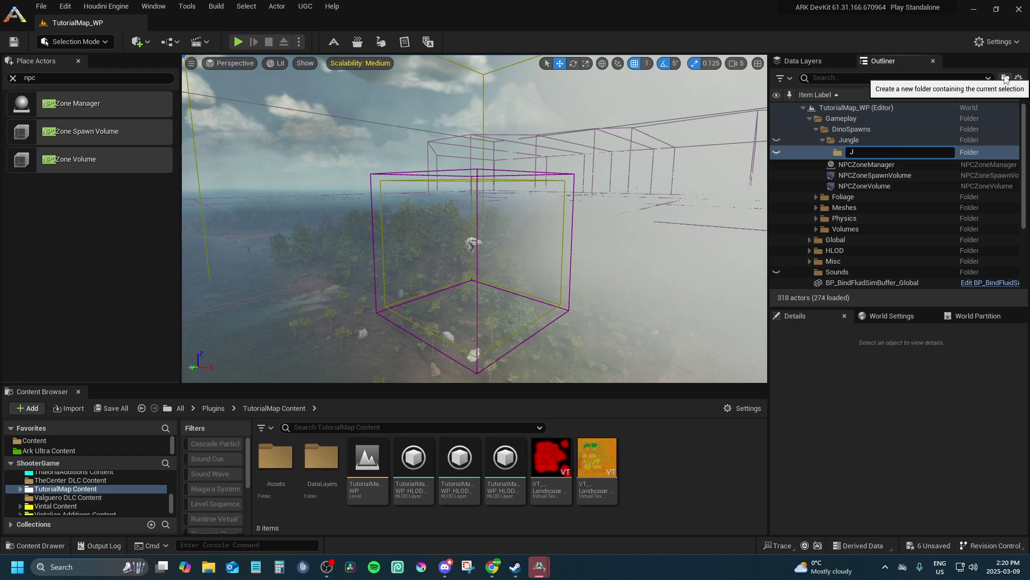
pyautogui.click(1006, 78)
pyautogui.write('Jungle')
pyautogui.press('Return')
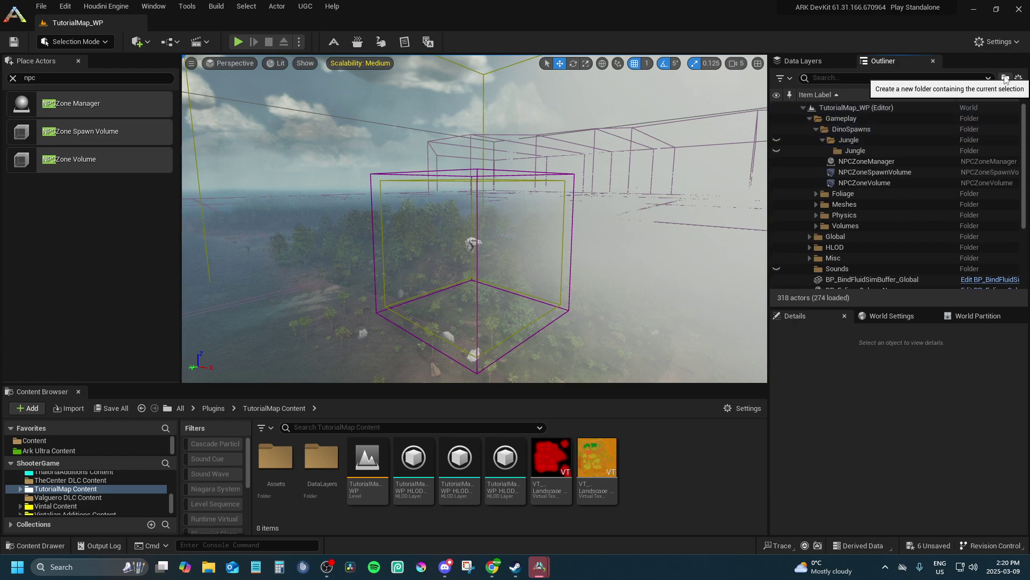
# Step: Move the NPCZoneManager, NPCZoneSpawnVolume and NPCZoneVolume into the inner Jungle folder
pyautogui.click(880, 163)
pyautogui.keyDown('shift'); pyautogui.click(862, 182); pyautogui.keyUp('shift')
pyautogui.moveTo(862, 183); pyautogui.dragTo(859, 152)
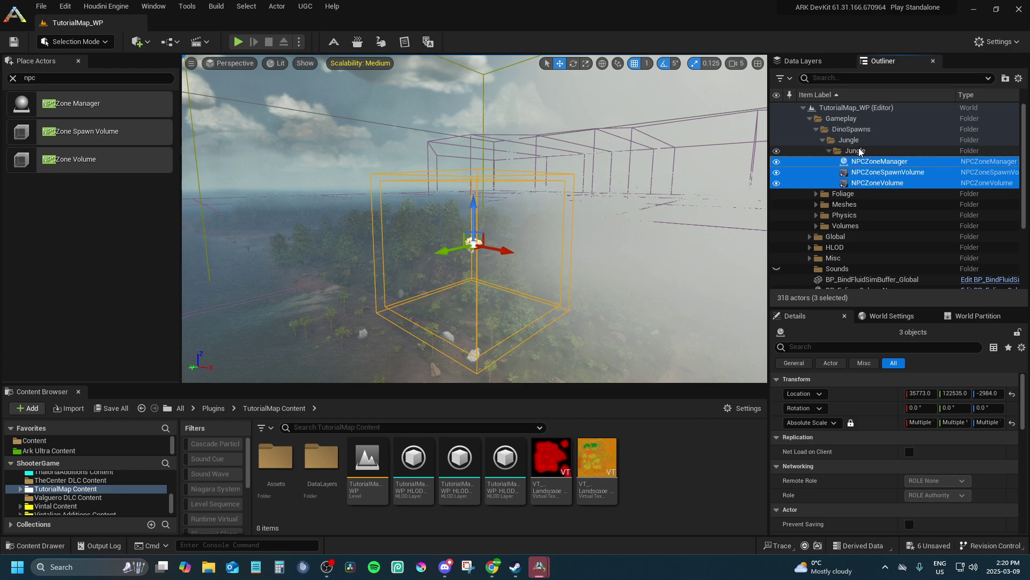
# Step: Create a folder named Ocean directly inside DinoSpawns
pyautogui.click(856, 141)
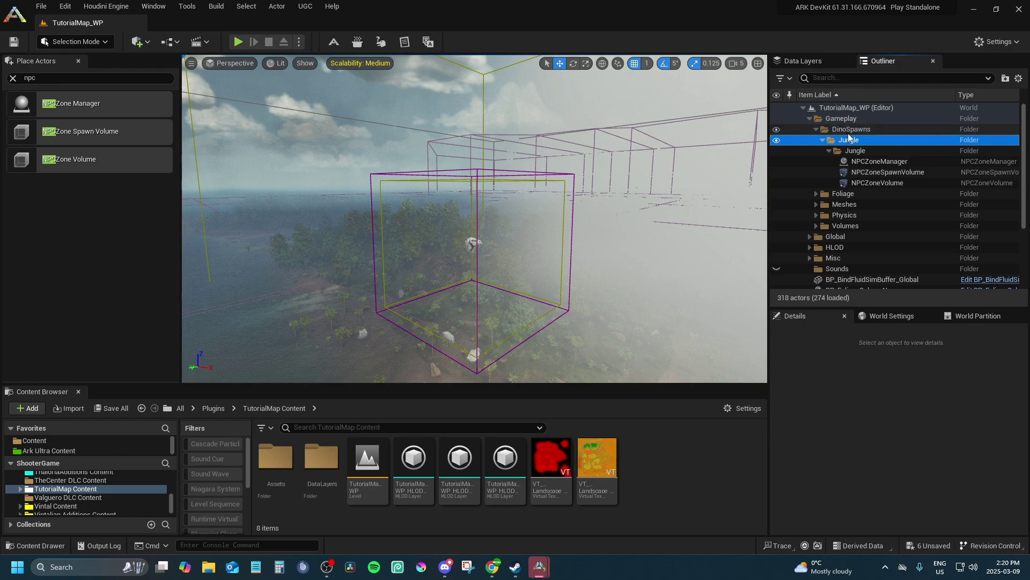
pyautogui.click(875, 129)
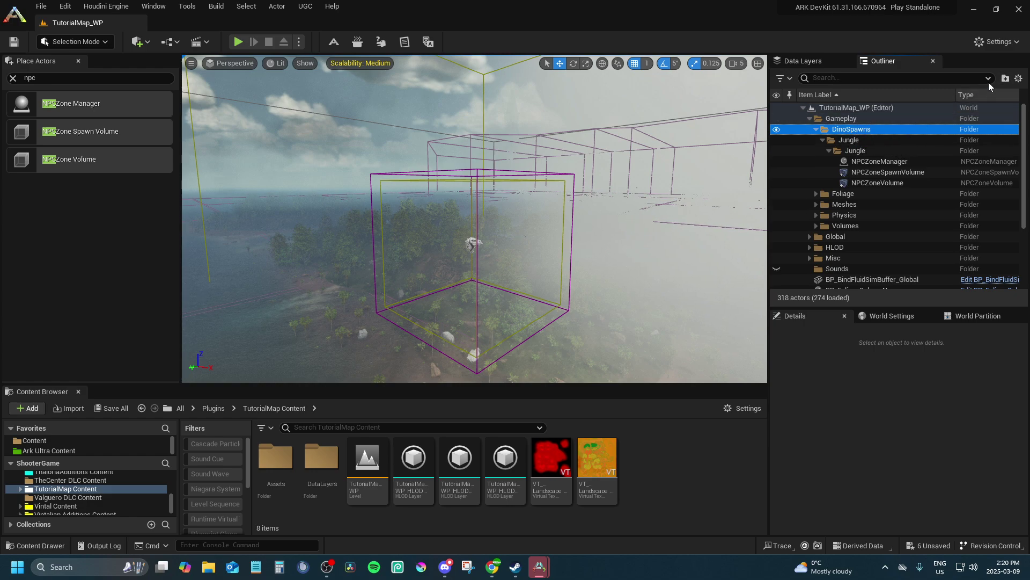
pyautogui.click(1003, 79)
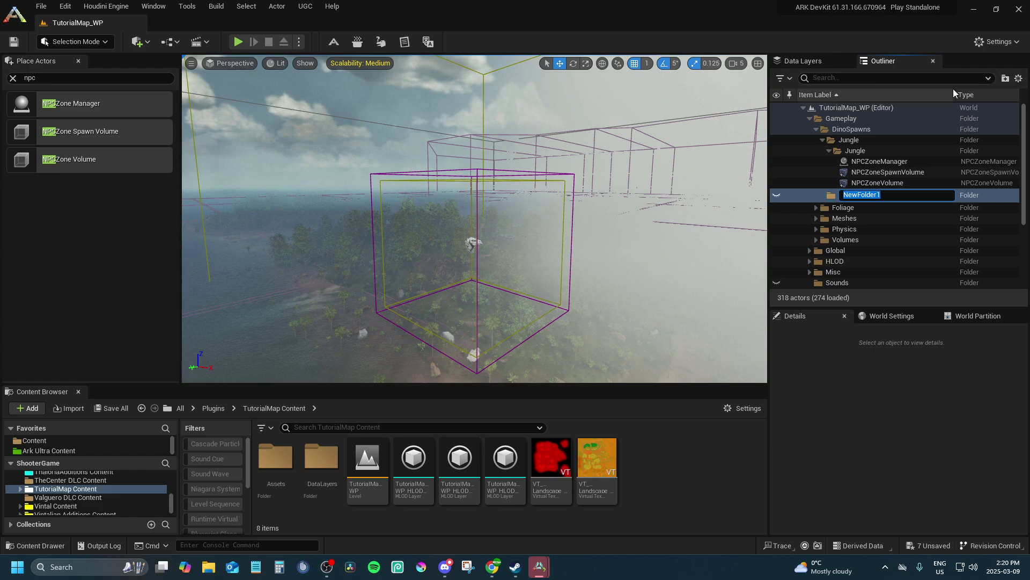
pyautogui.write('Ocean')
pyautogui.press('Return')
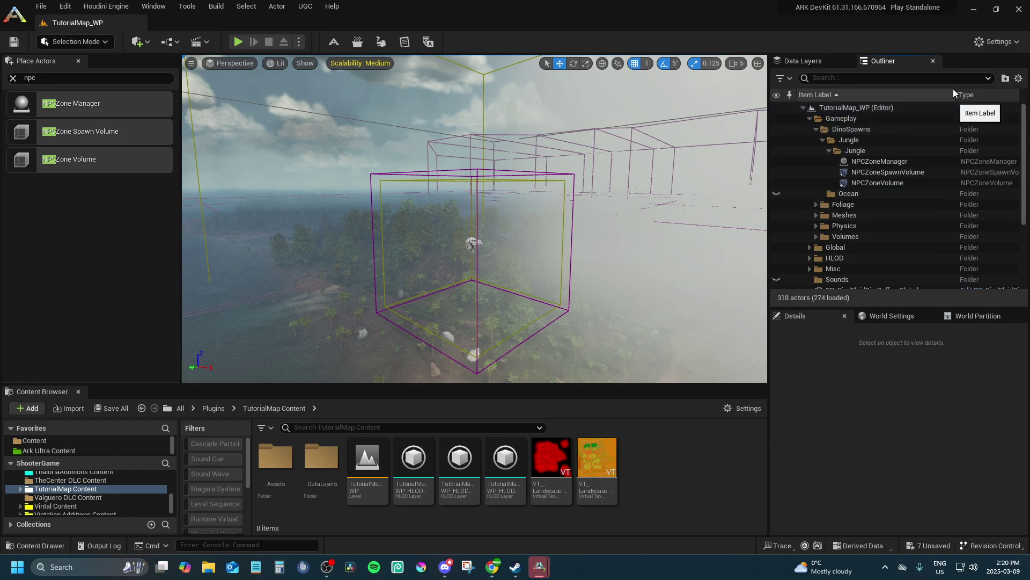
# Step: Add one element each to the NPCZoneManager's Linked Zone Volumes and Linked Zone Spawn Volume Entries, and expand the new spawn volume entry
pyautogui.click(913, 193)
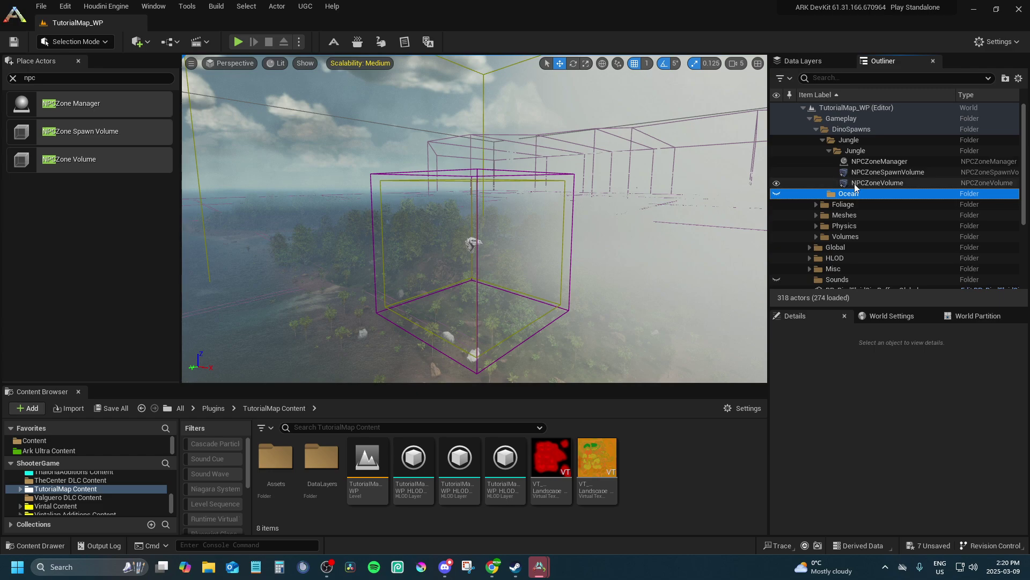
pyautogui.click(863, 161)
pyautogui.keyDown('shift'); pyautogui.click(871, 180); pyautogui.keyUp('shift')
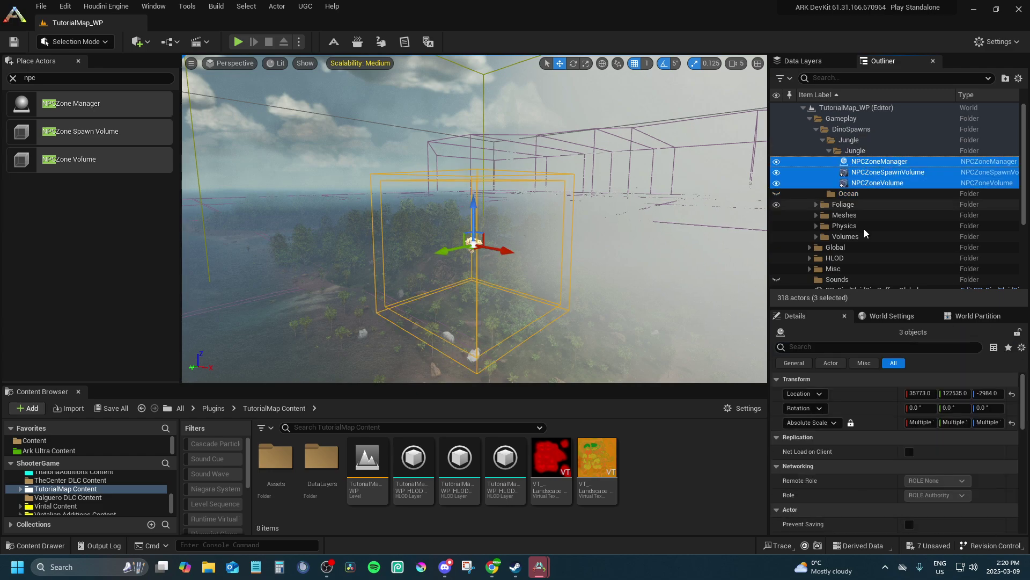
pyautogui.click(866, 161)
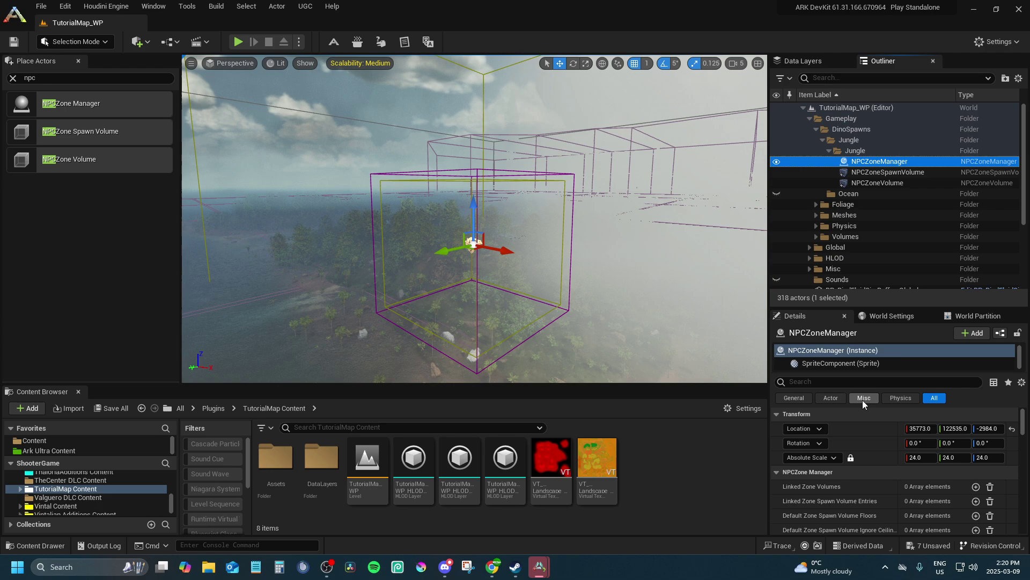
pyautogui.scroll(-1, 924, 486)
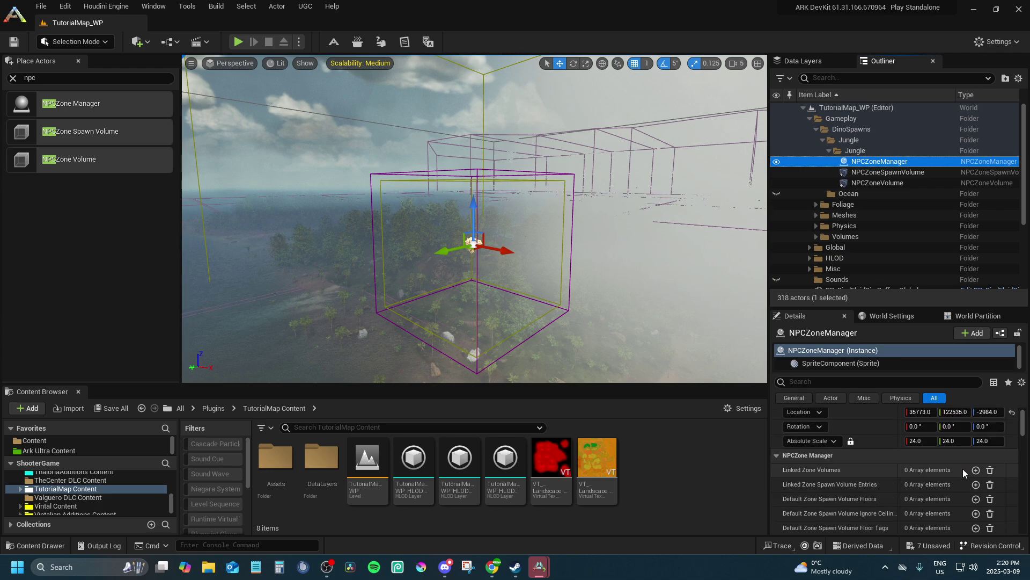
pyautogui.click(976, 470)
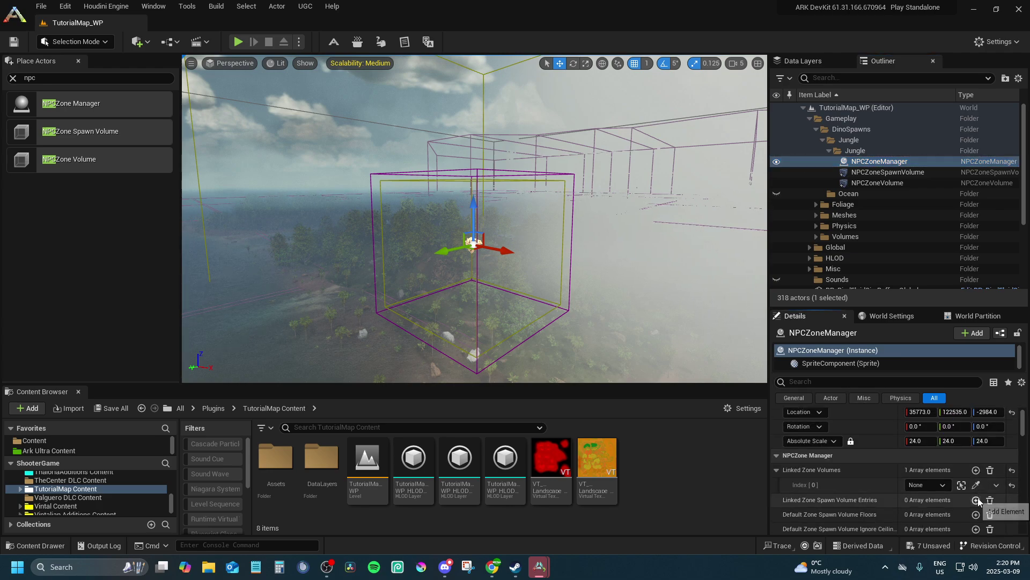
pyautogui.click(976, 500)
pyautogui.scroll(-1, 961, 489)
pyautogui.click(787, 464)
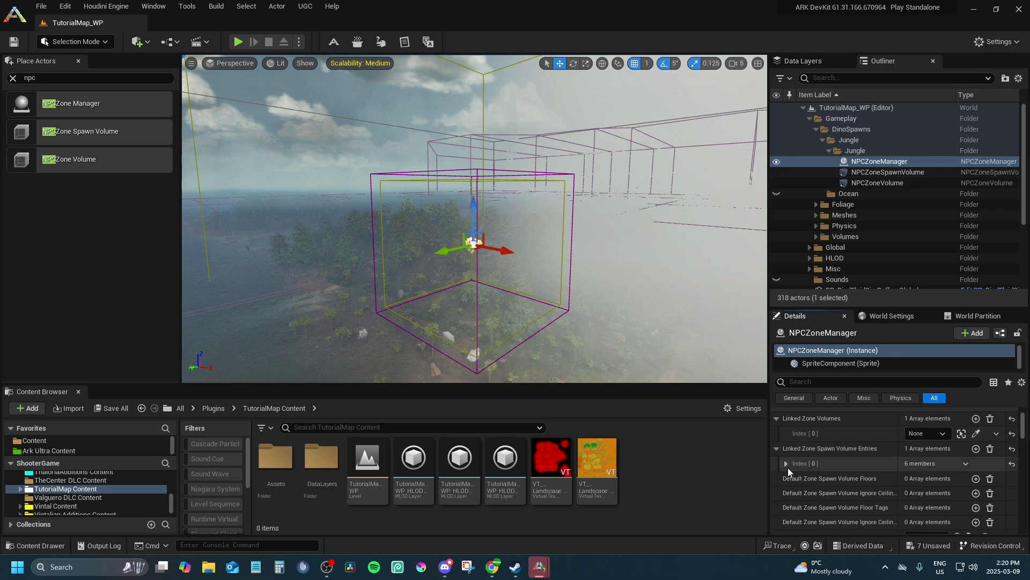
# Step: Link NPCZoneVolume as the manager's zone volume and NPCZoneSpawnVolume as its linked zone spawn volume
pyautogui.click(924, 433)
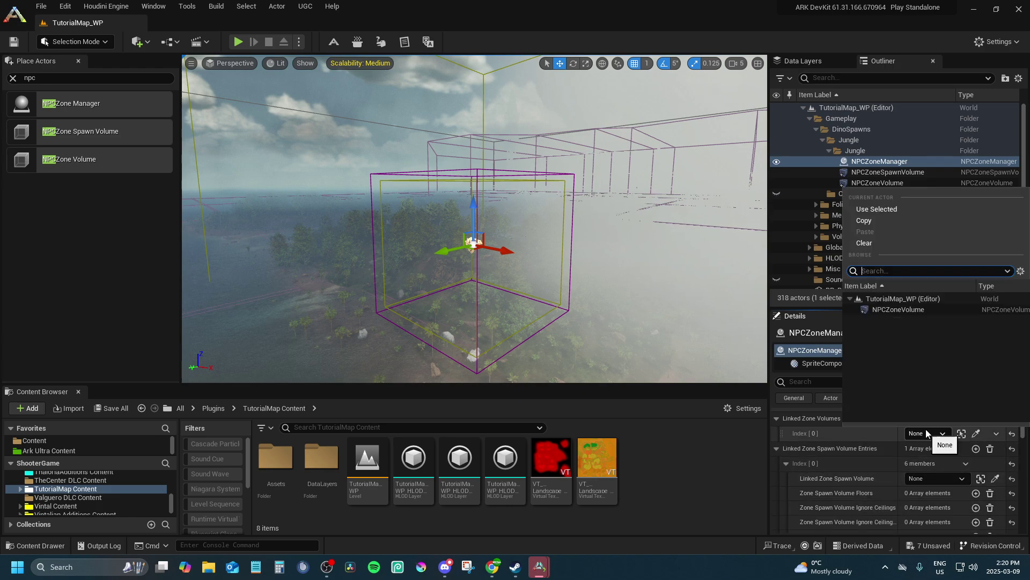
pyautogui.click(909, 310)
pyautogui.click(926, 477)
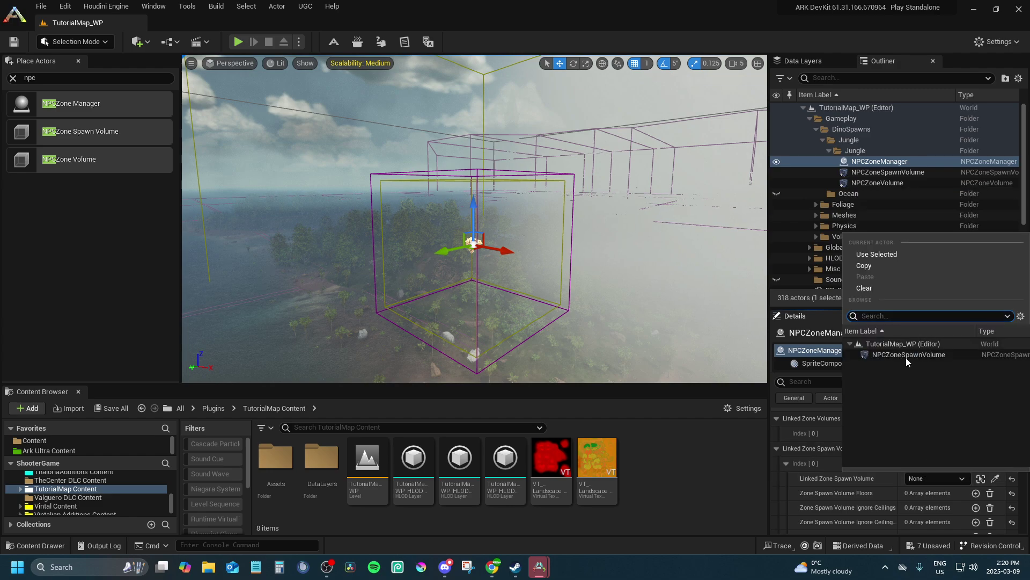
pyautogui.click(905, 357)
# Step: Add the tag Spawn to the manager's Default Zone Spawn Volume Floor Tags and enable Never Spawn in Water
pyautogui.scroll(-4, 800, 432)
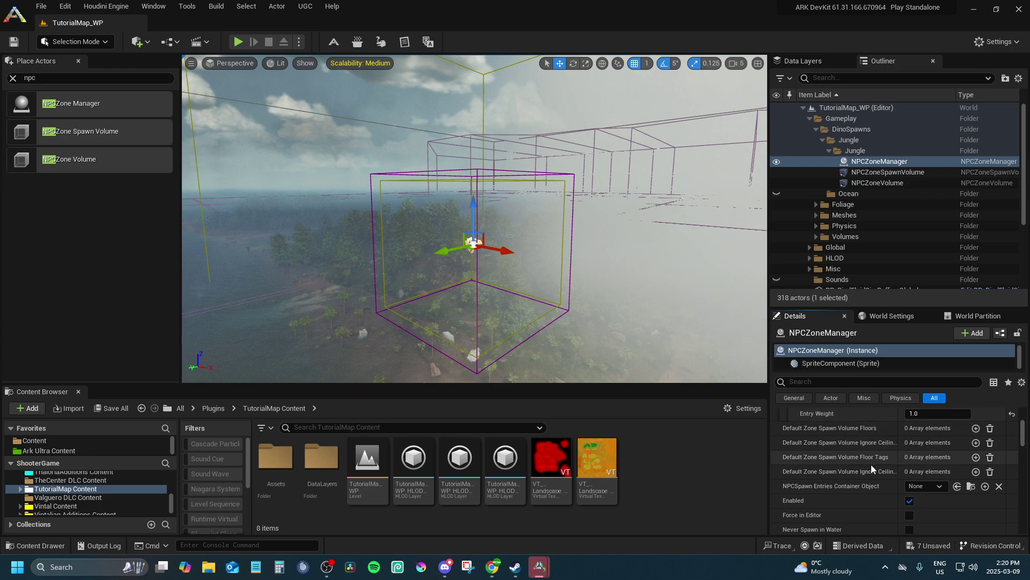
pyautogui.click(975, 457)
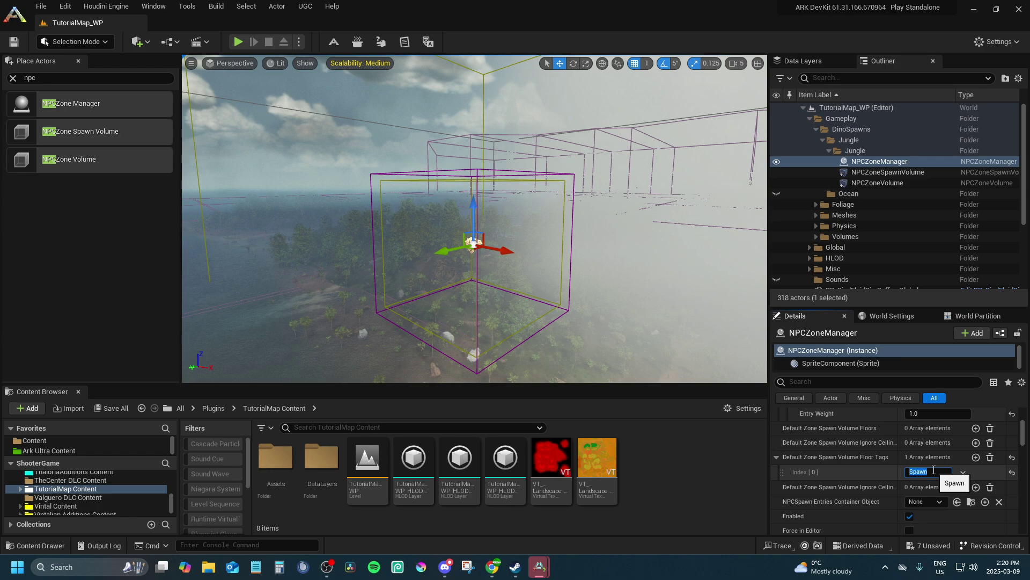
pyautogui.scroll(-2, 827, 504)
pyautogui.click(861, 458)
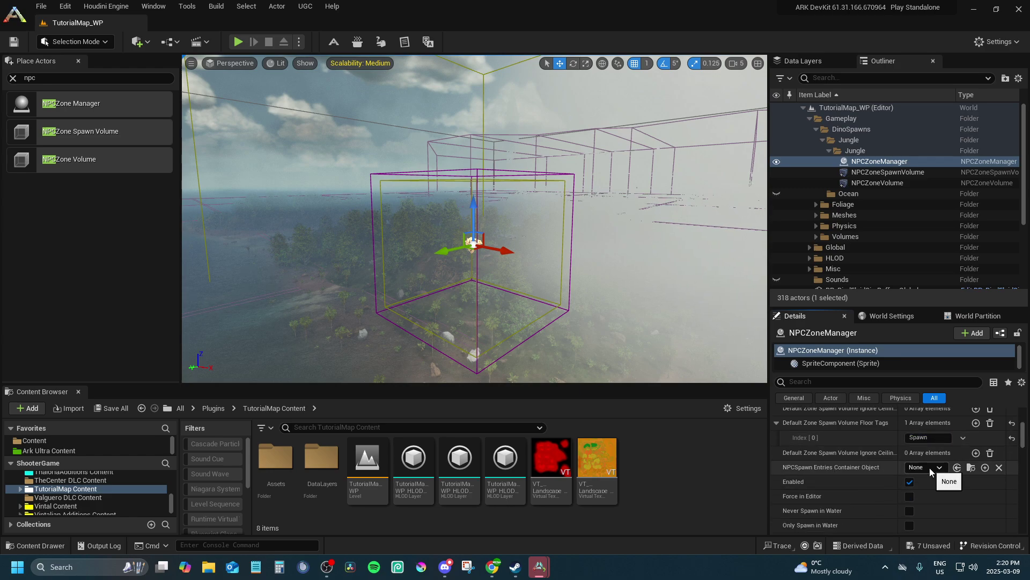
pyautogui.scroll(-3, 880, 507)
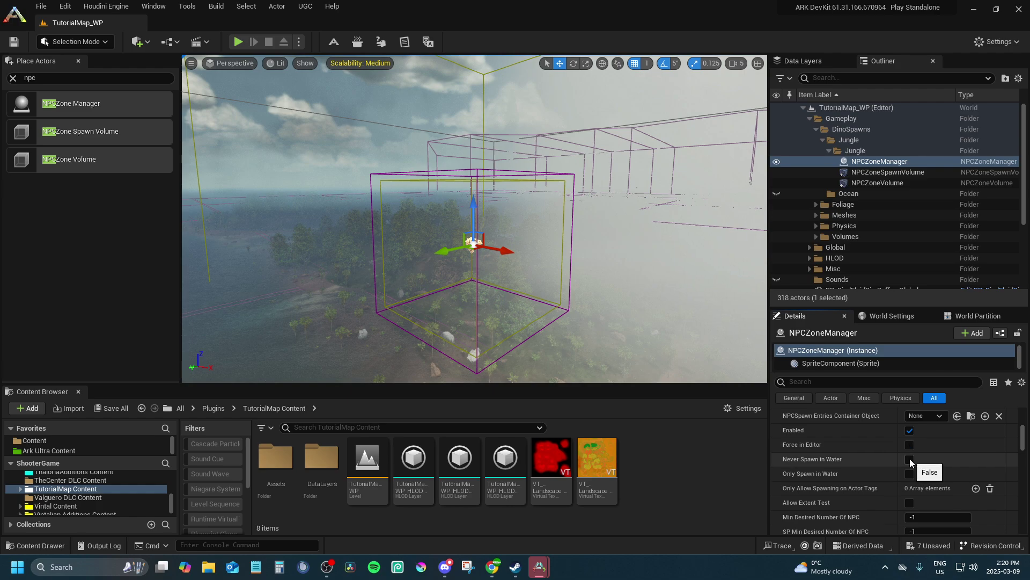
pyautogui.click(910, 460)
# Step: Set the manager's Min Desired Number Of NPC to 20 and save all unsaved content
pyautogui.scroll(-2, 909, 459)
pyautogui.click(936, 483)
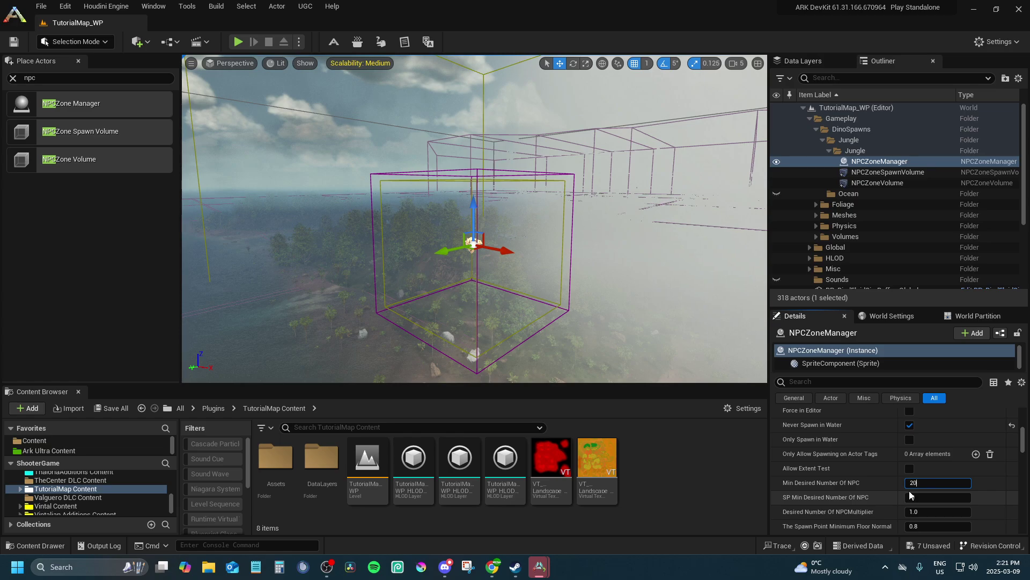
pyautogui.click(931, 545)
pyautogui.click(598, 401)
# Step: Review the remaining NPCZoneManager properties, from the spawn limits and distances back to the floor tags
pyautogui.scroll(-5, 882, 441)
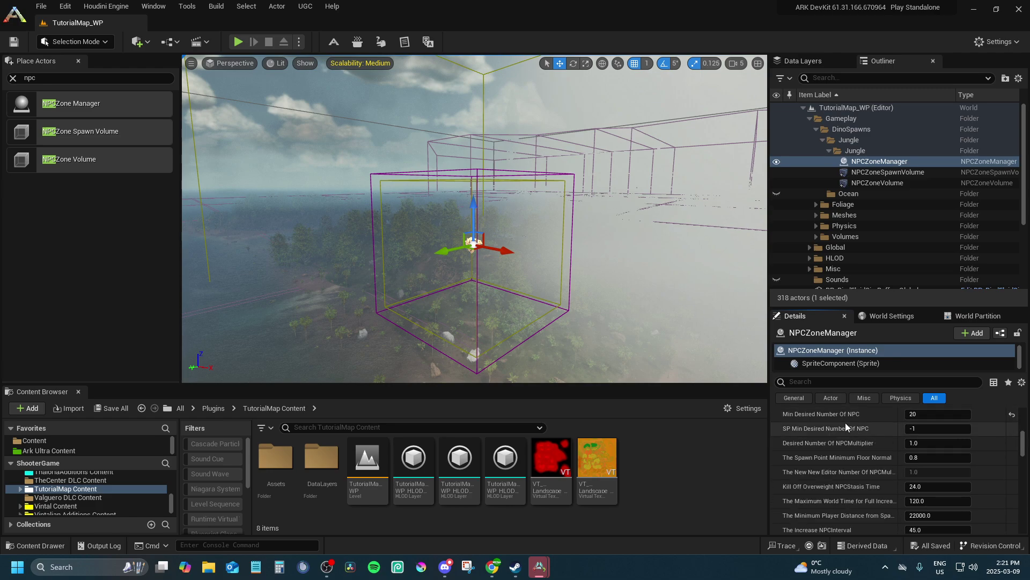
pyautogui.scroll(-3, 844, 415)
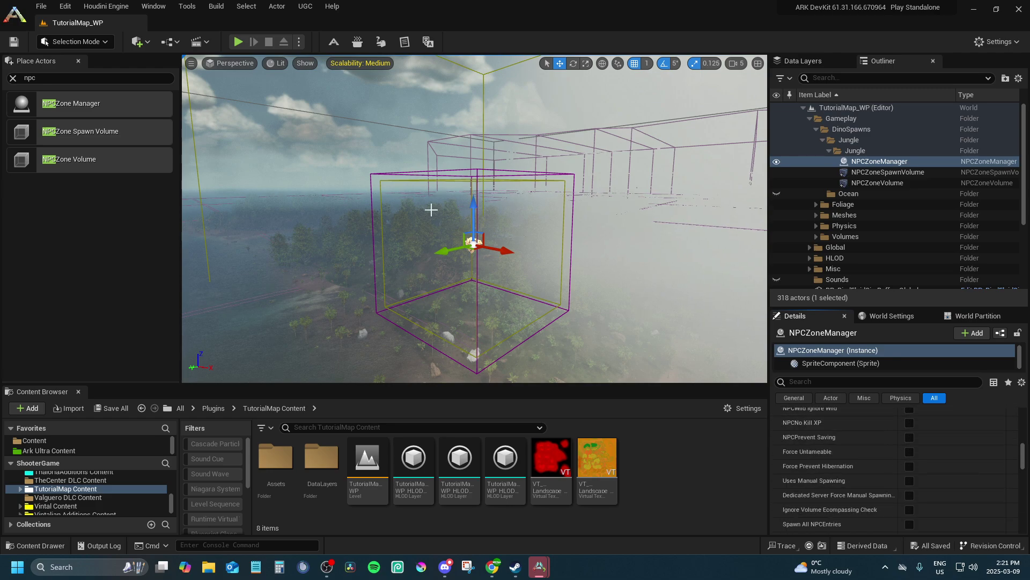
pyautogui.scroll(-5, 921, 488)
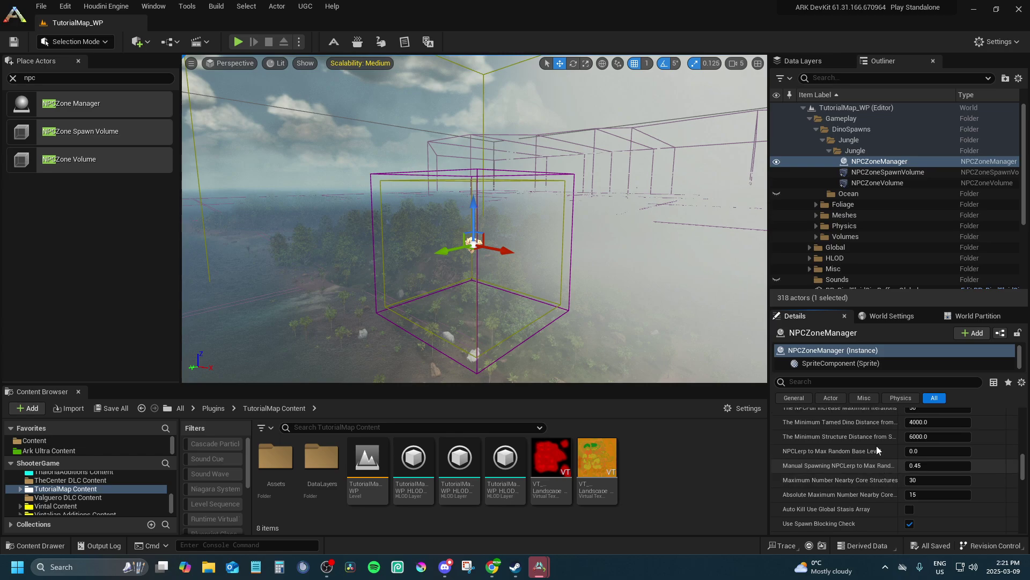
pyautogui.scroll(-3, 868, 442)
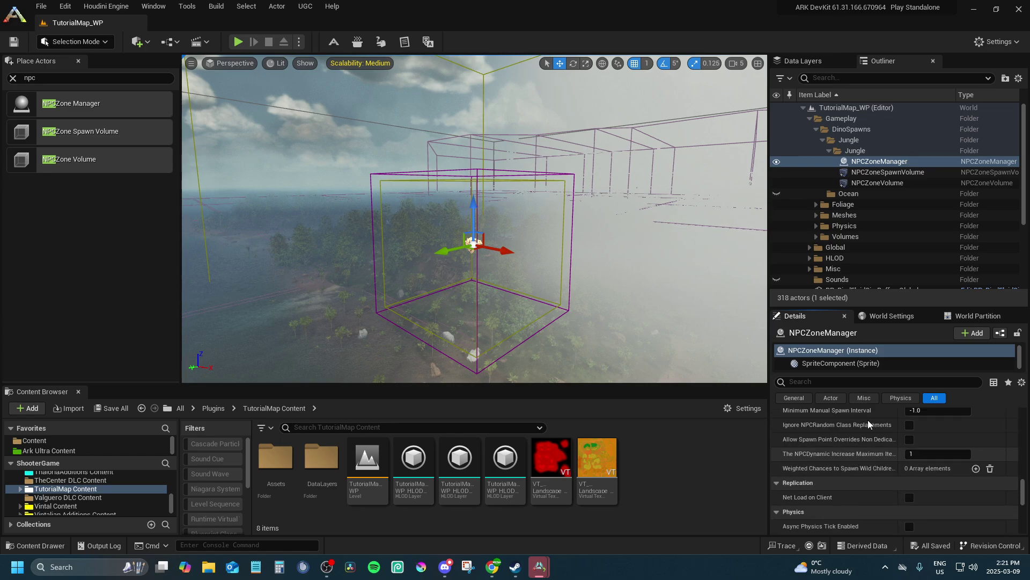
pyautogui.scroll(-8, 865, 413)
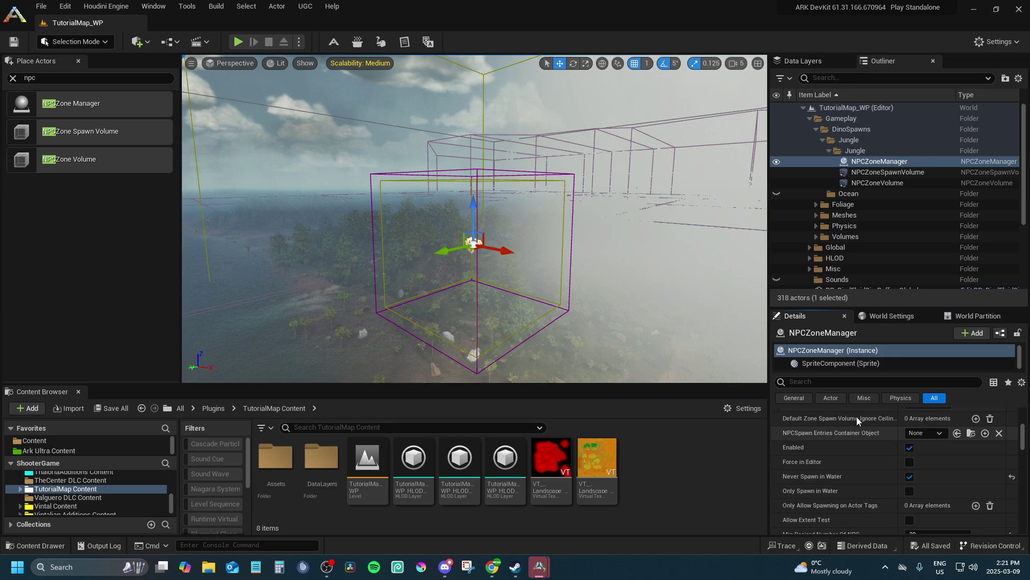
pyautogui.scroll(-5, 854, 417)
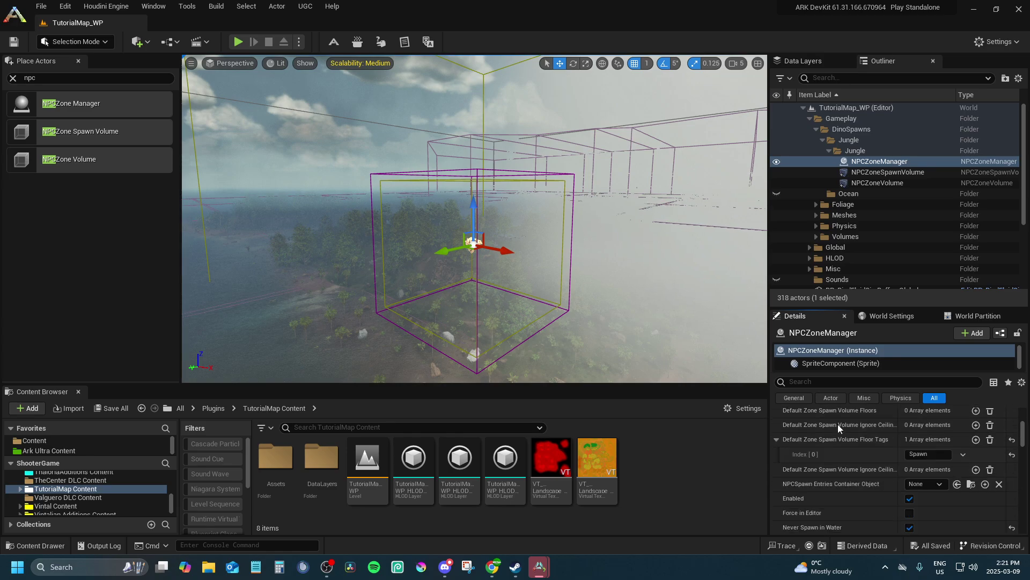
pyautogui.scroll(5, 859, 430)
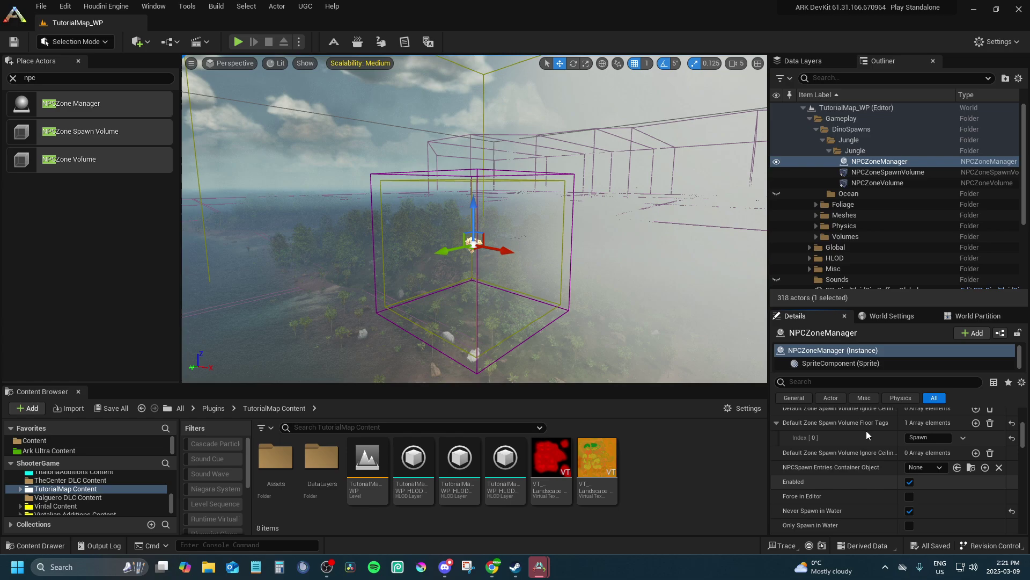
pyautogui.scroll(2, 912, 452)
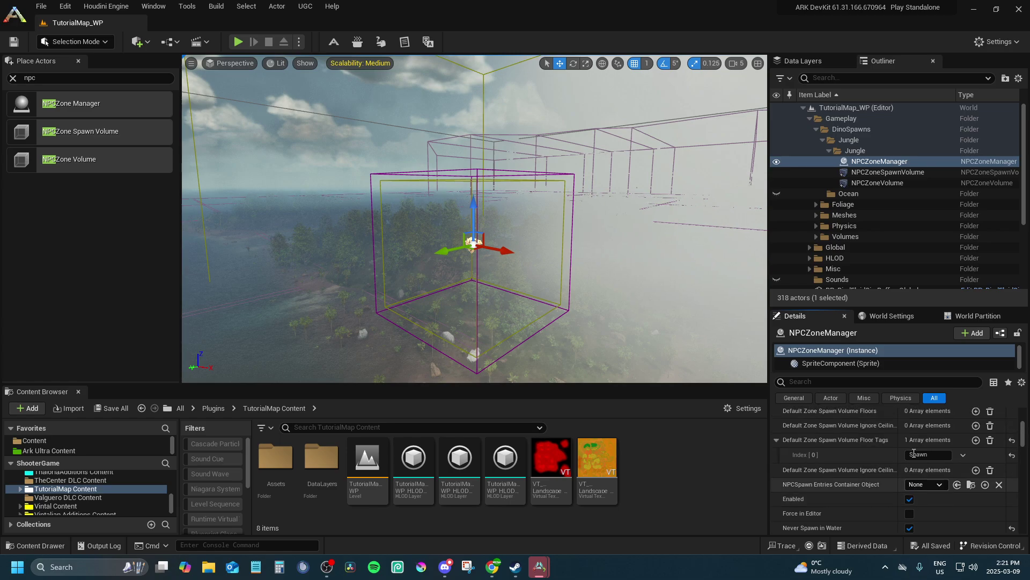
# Step: Search the spawn entry containers for jungle and set the NPCSpawn Entries Container Object to DinoSpawnEntriesJungle
pyautogui.click(932, 486)
pyautogui.scroll(-2, 922, 386)
pyautogui.scroll(-10, 929, 349)
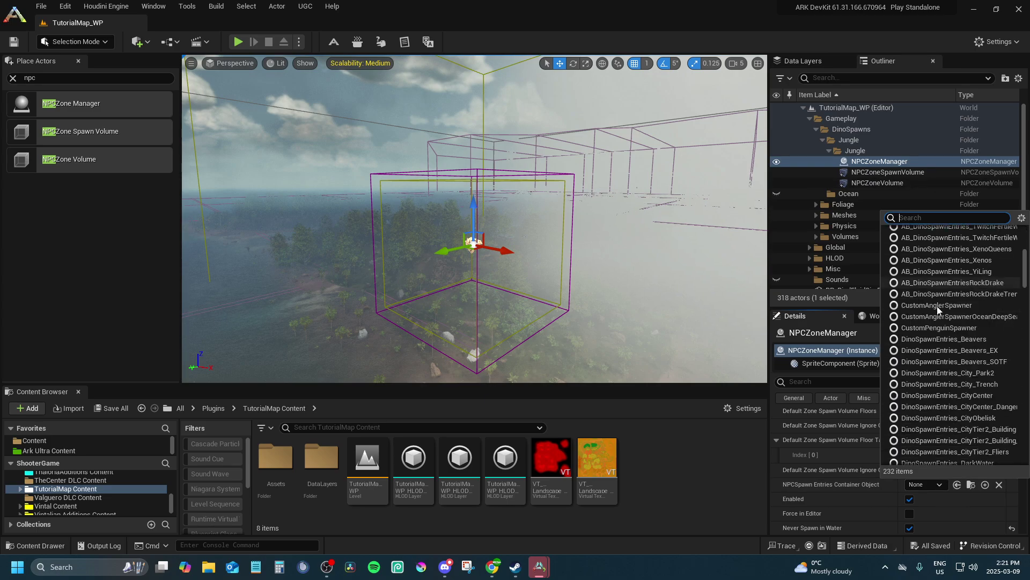
pyautogui.moveTo(1025, 271); pyautogui.dragTo(1019, 359)
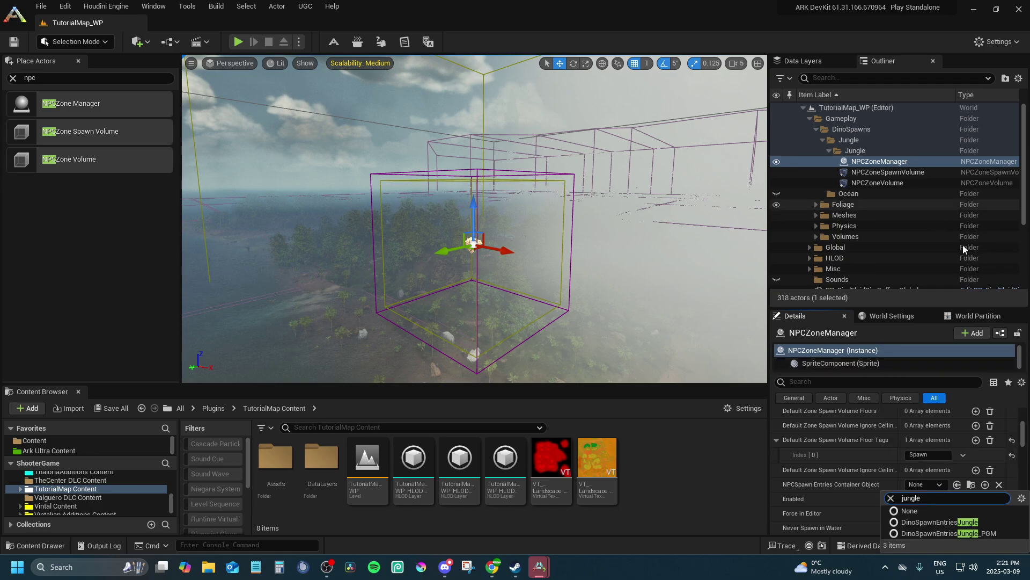
pyautogui.click(980, 522)
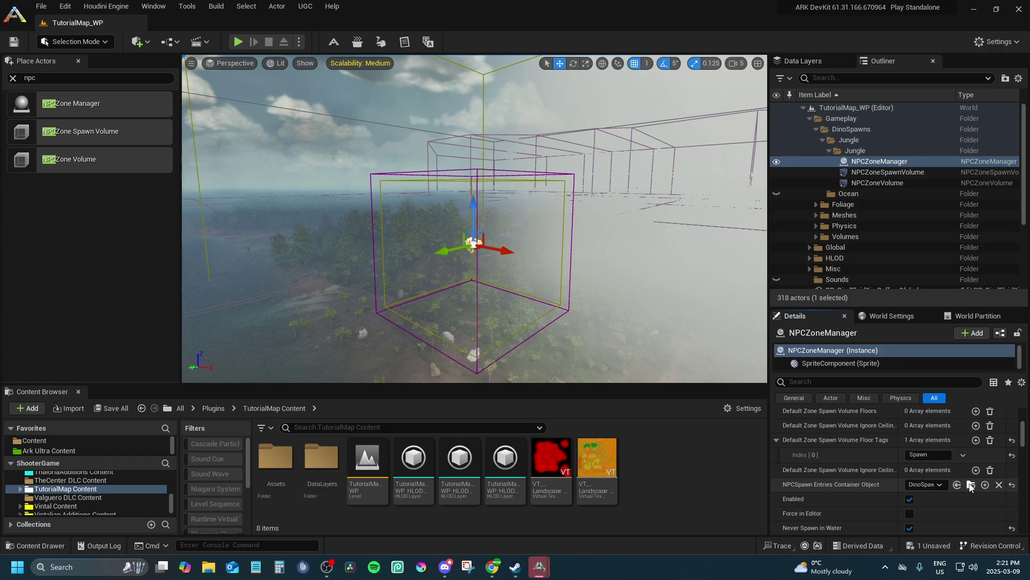
# Step: Locate the DinoSpawnEntriesJungle asset in its content folder, inspect its references in the Reference Viewer, and close the viewer
pyautogui.click(971, 485)
pyautogui.rightClick(733, 455)
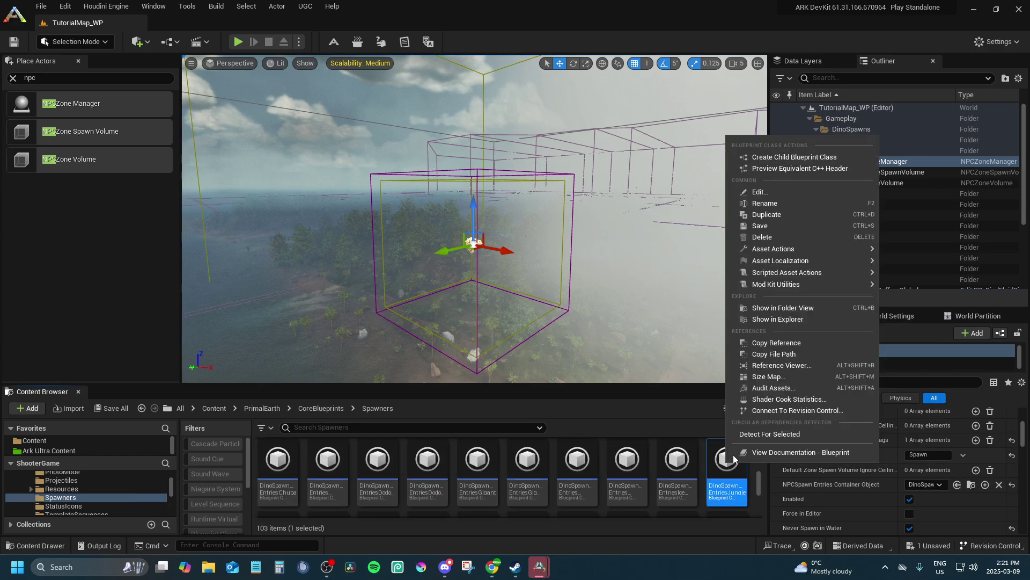
pyautogui.click(766, 365)
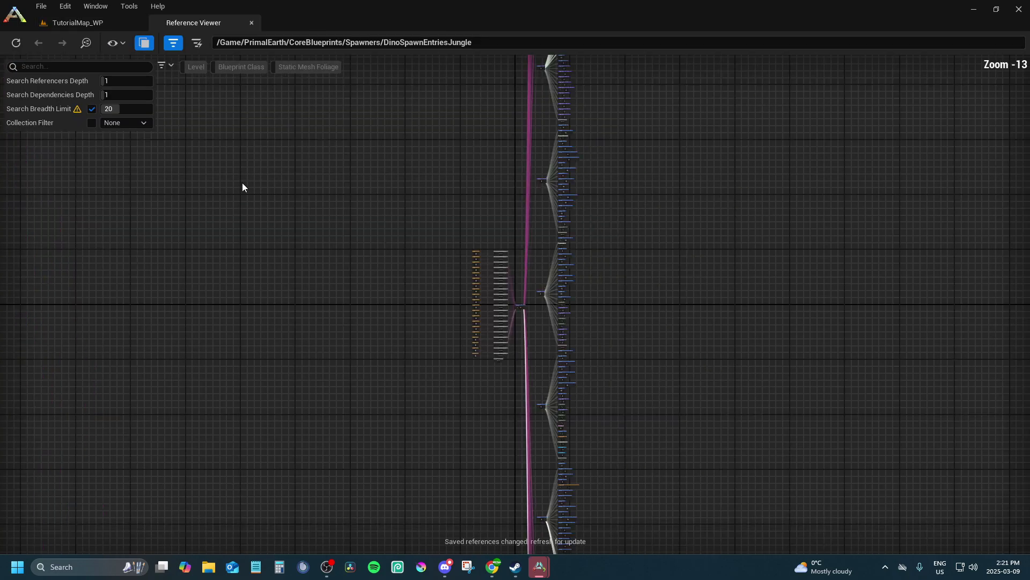
pyautogui.scroll(12, 485, 304)
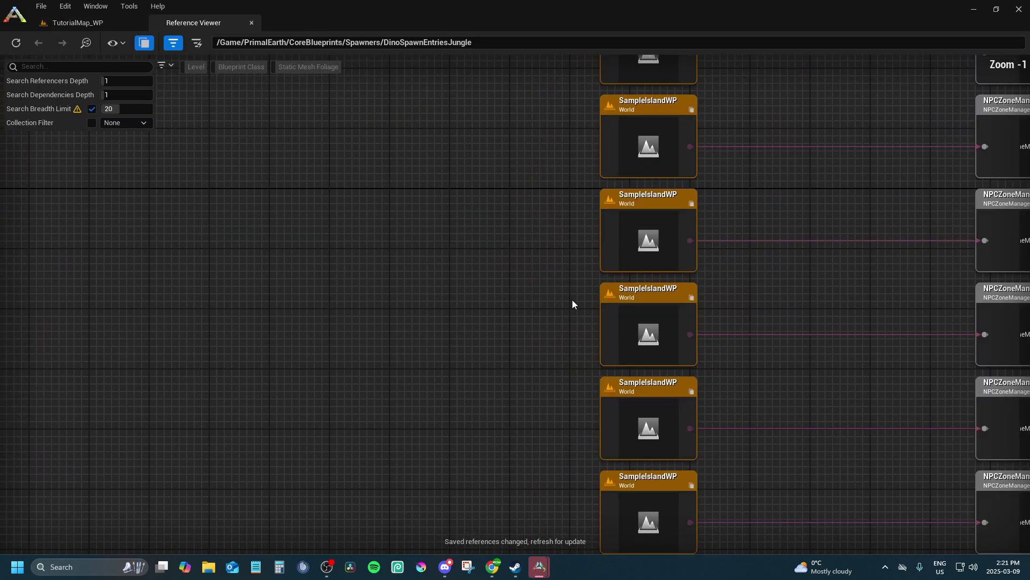
pyautogui.scroll(-1, 572, 301)
pyautogui.moveTo(572, 302); pyautogui.dragTo(429, 226, button='right')
pyautogui.scroll(-11, 417, 488)
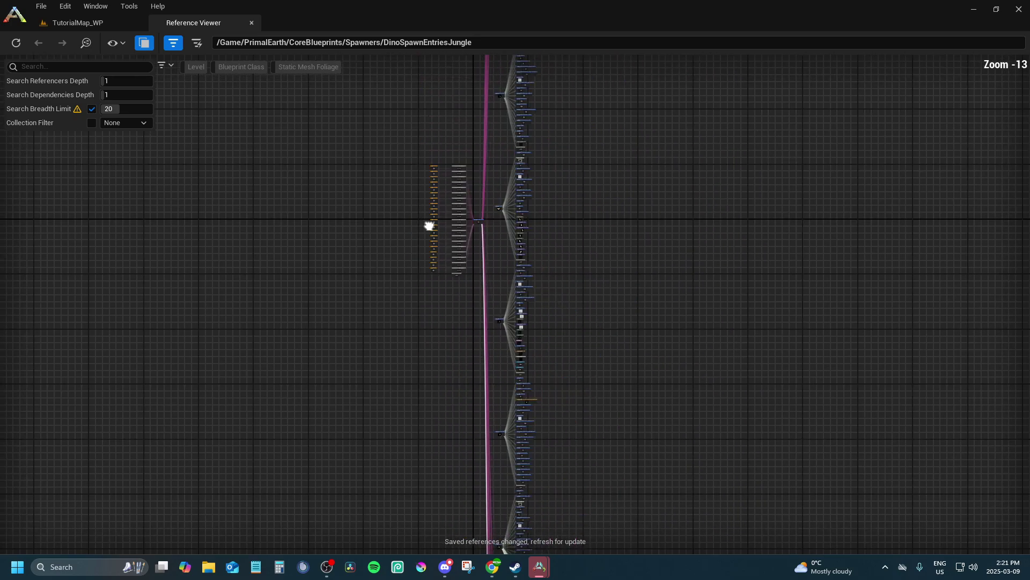
pyautogui.click(252, 23)
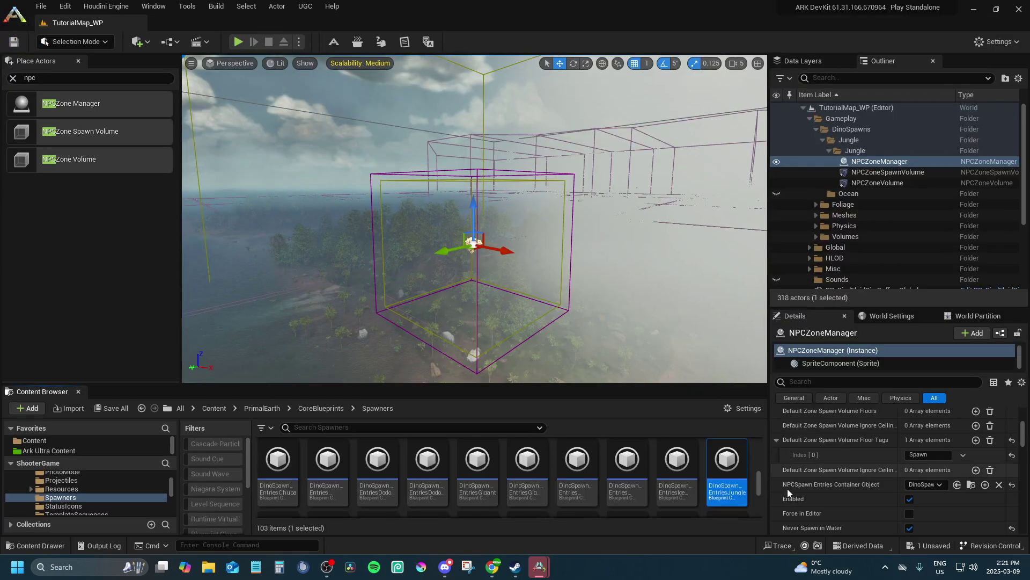
# Step: Save the modified NPCZoneManager actor
pyautogui.click(706, 449)
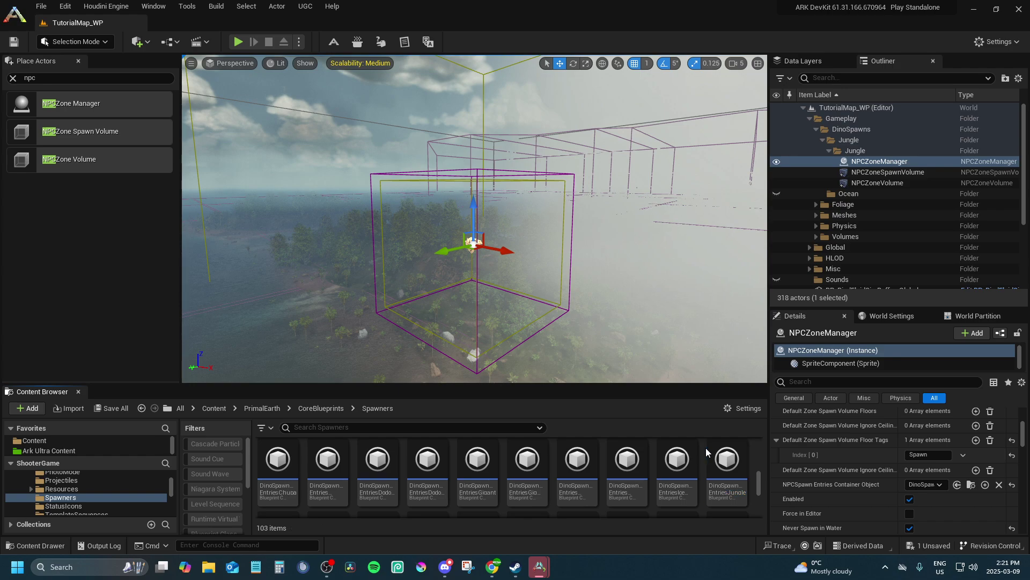
pyautogui.click(892, 483)
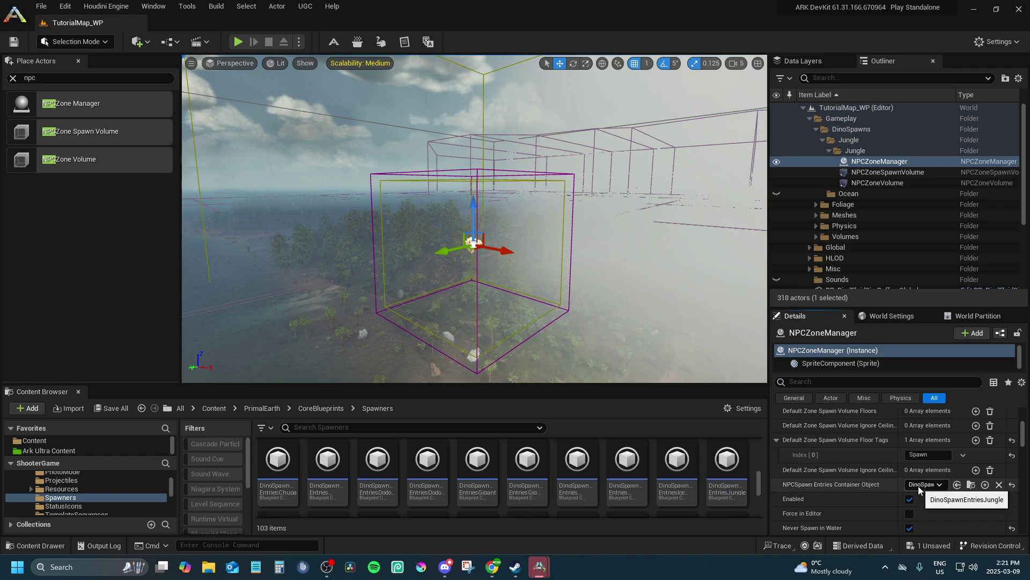
pyautogui.click(928, 545)
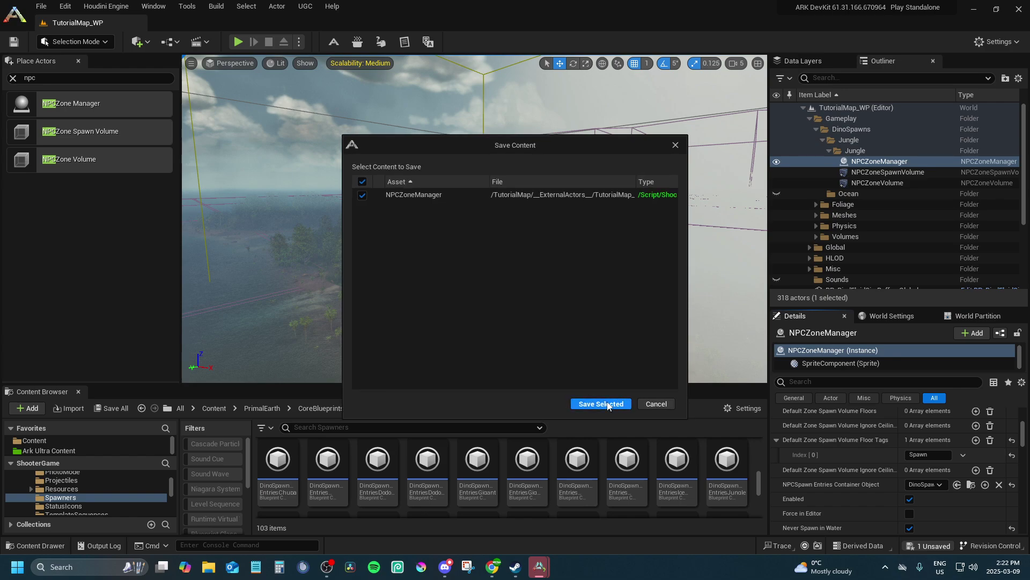
pyautogui.click(598, 400)
# Step: Select the NPCZoneManager, NPCZoneSpawnVolume and NPCZoneVolume together and lower them toward the jungle terrain
pyautogui.keyDown('shift'); pyautogui.click(876, 183); pyautogui.keyUp('shift')
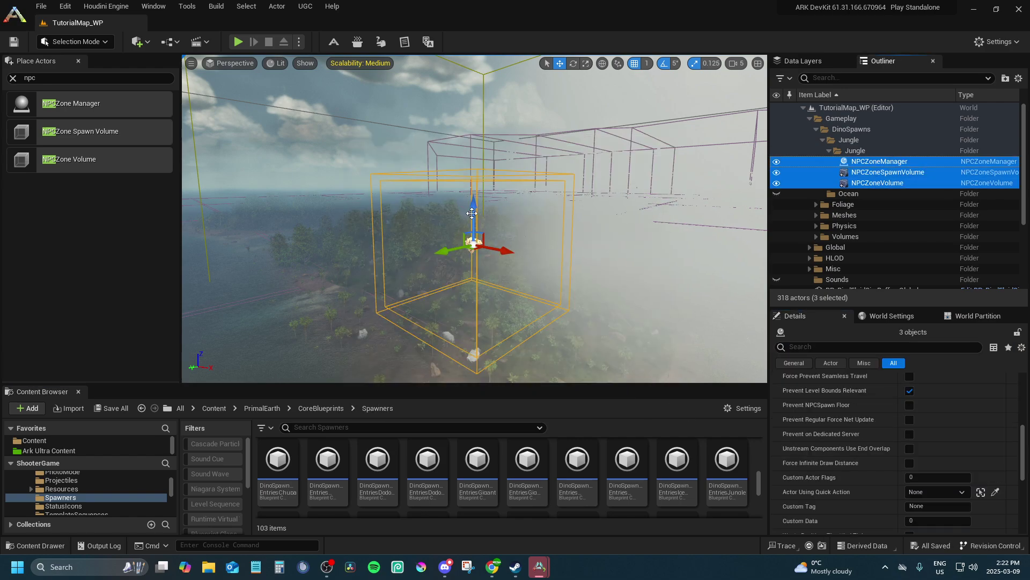
pyautogui.moveTo(471, 213); pyautogui.dragTo(527, 318)
pyautogui.press('f')
# Step: Duplicate the zone manager, spawn volume and zone volume together and place the copies over the ocean beside the island
pyautogui.press('w')
pyautogui.moveTo(474, 218); pyautogui.dragTo(501, 215, button='right')
pyautogui.press('s')
pyautogui.press('s')
pyautogui.moveTo(451, 310)
pyautogui.mouseDown(button='right')
pyautogui.moveTo(483, 301)
pyautogui.moveTo(434, 306)
pyautogui.moveTo(450, 311)
pyautogui.mouseUp(button='right')
pyautogui.scroll(1, 451, 311)
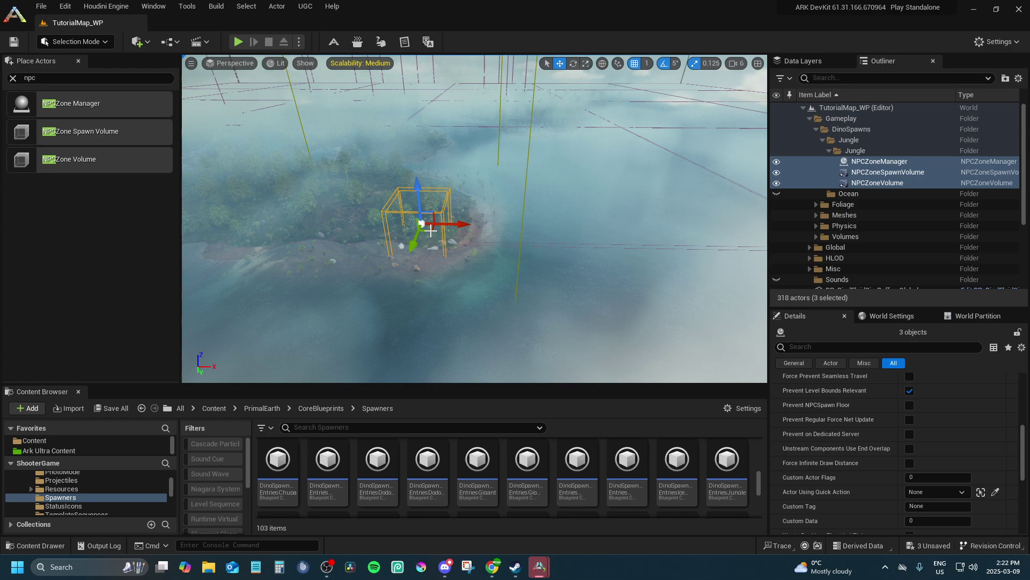
pyautogui.keyDown('alt'); pyautogui.moveTo(432, 232); pyautogui.dragTo(488, 271); pyautogui.keyUp('alt')
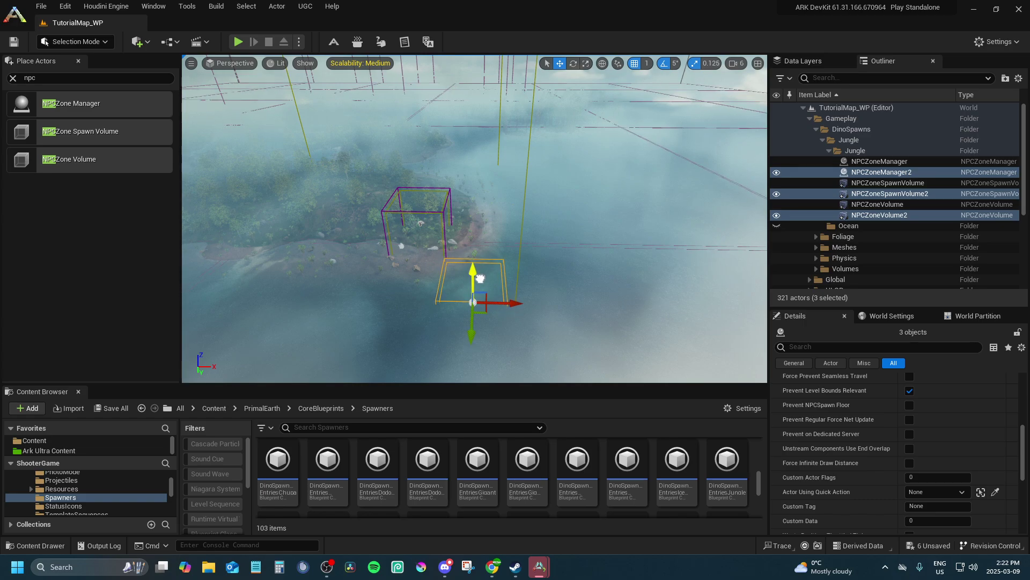
# Step: Move the duplicated zone manager, spawn volume and zone volume off the underwater slope into deeper water, and file them in the Ocean folder
pyautogui.moveTo(480, 279); pyautogui.dragTo(428, 261, button='right')
pyautogui.press('w')
pyautogui.press('e')
pyautogui.press('q')
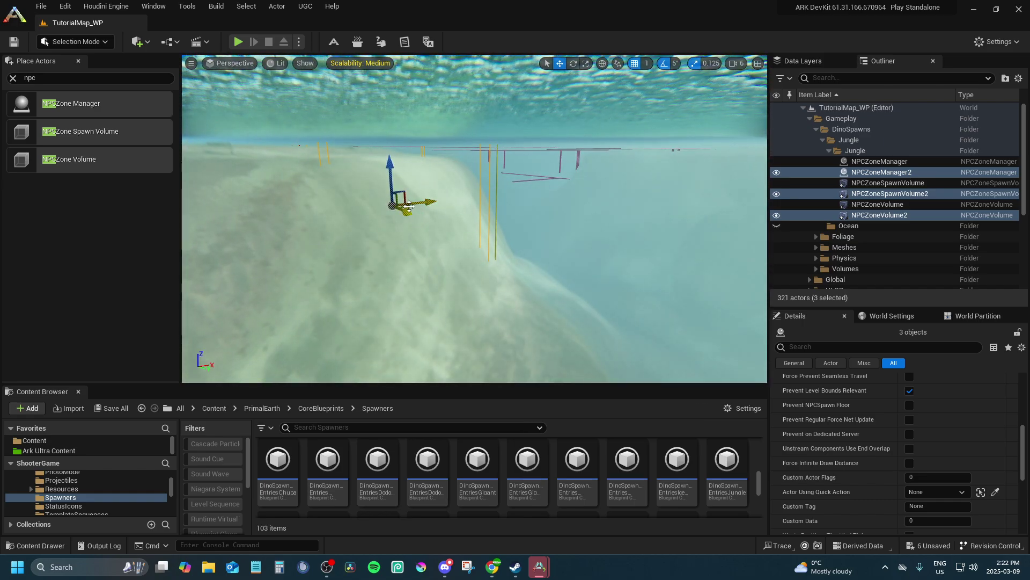
pyautogui.moveTo(480, 228); pyautogui.dragTo(578, 235)
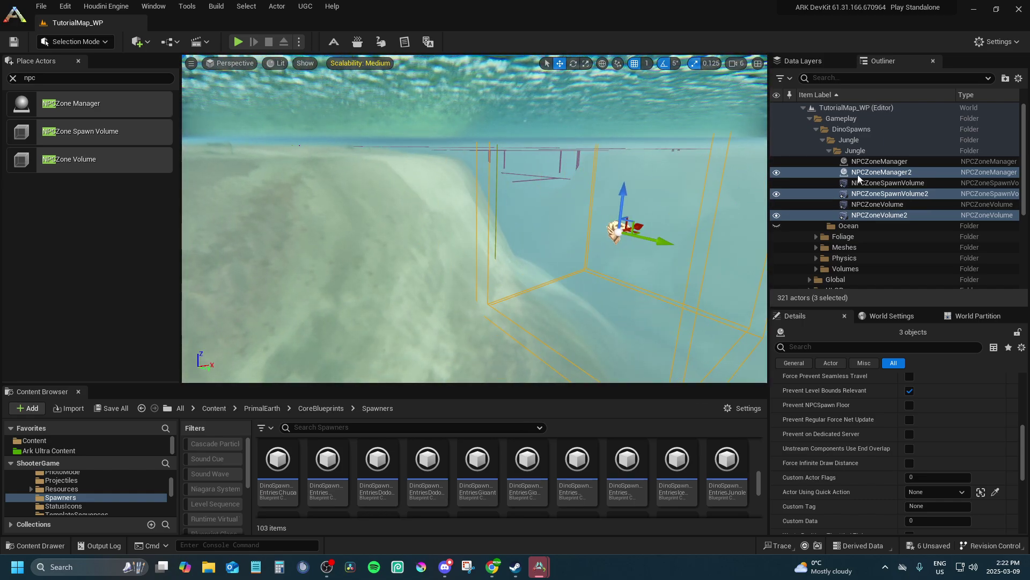
pyautogui.moveTo(858, 178); pyautogui.dragTo(842, 227)
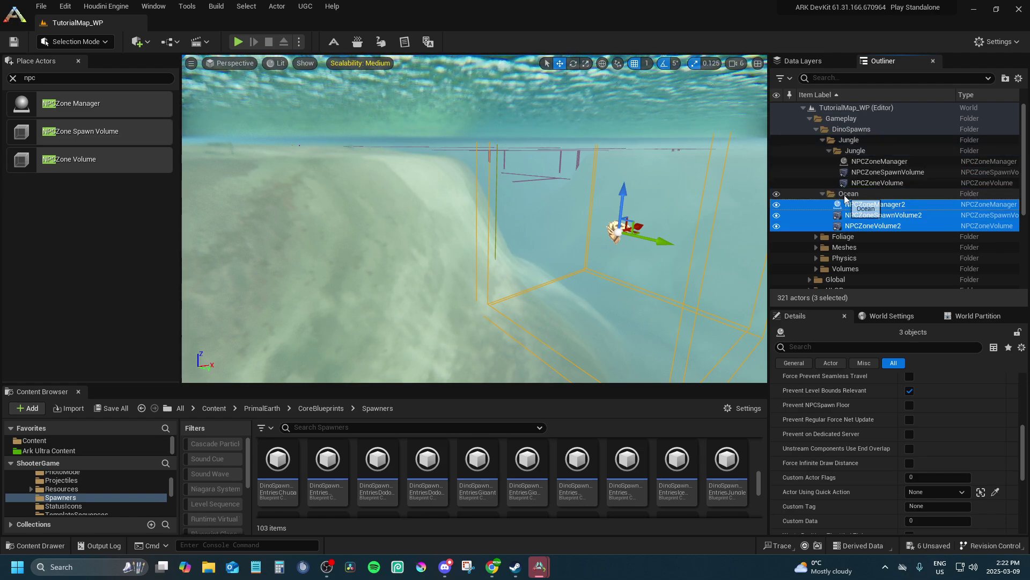
# Step: Set NPCZoneManager2's NPCSpawn Entries Container Object to DinoSpawnEntries_Ocean
pyautogui.click(875, 204)
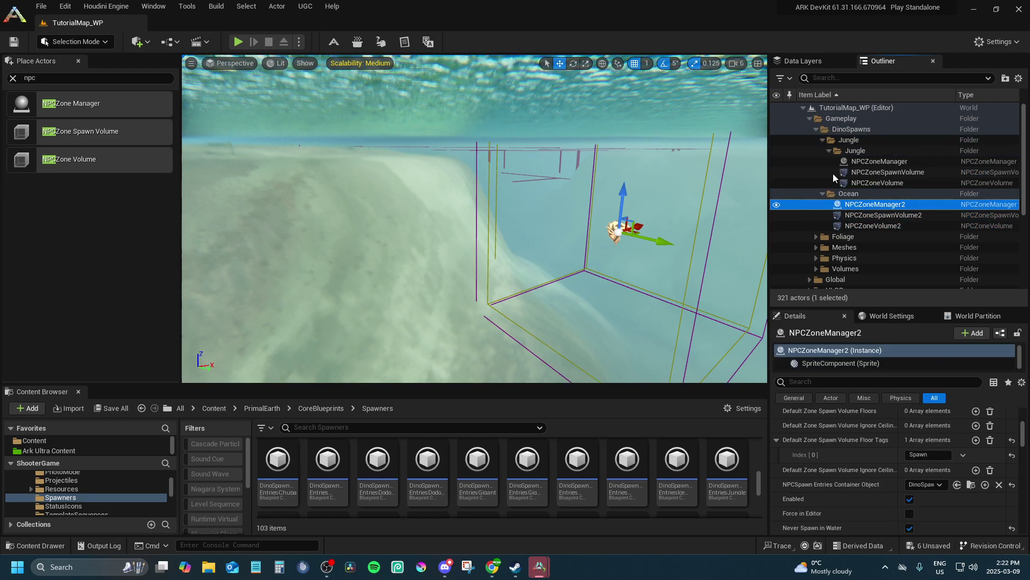
pyautogui.click(940, 485)
pyautogui.write('ocean')
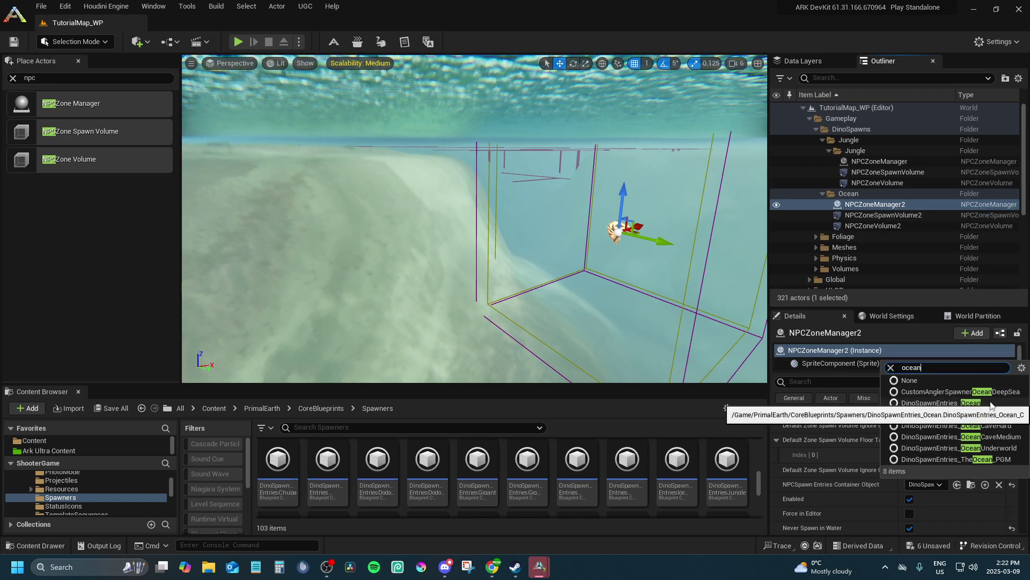
pyautogui.click(991, 402)
# Step: Create a subfolder named Ocean inside the Ocean folder and move NPCZoneManager2, NPCZoneSpawnVolume2 and NPCZoneVolume2 into it
pyautogui.click(940, 195)
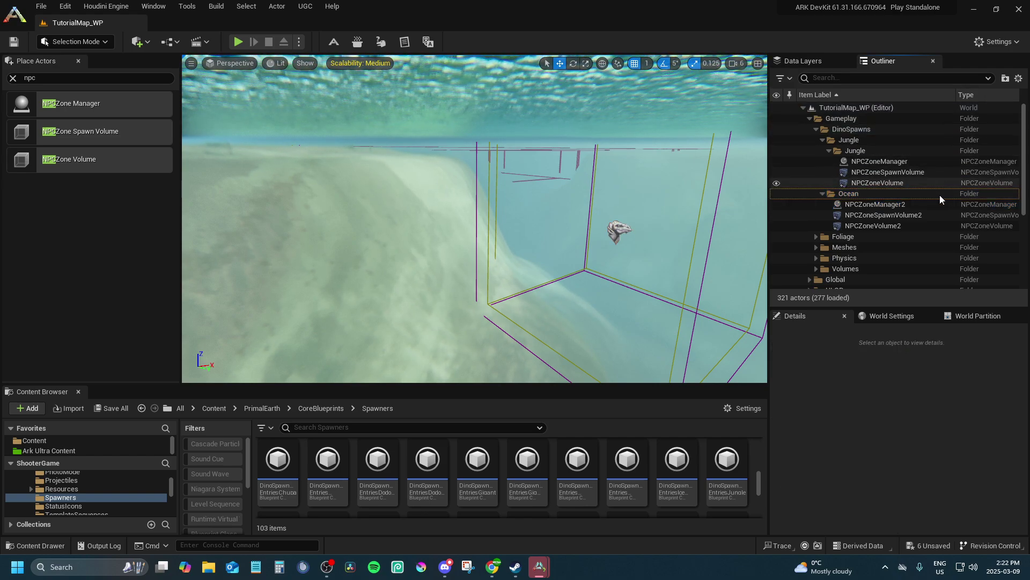
pyautogui.click(1006, 78)
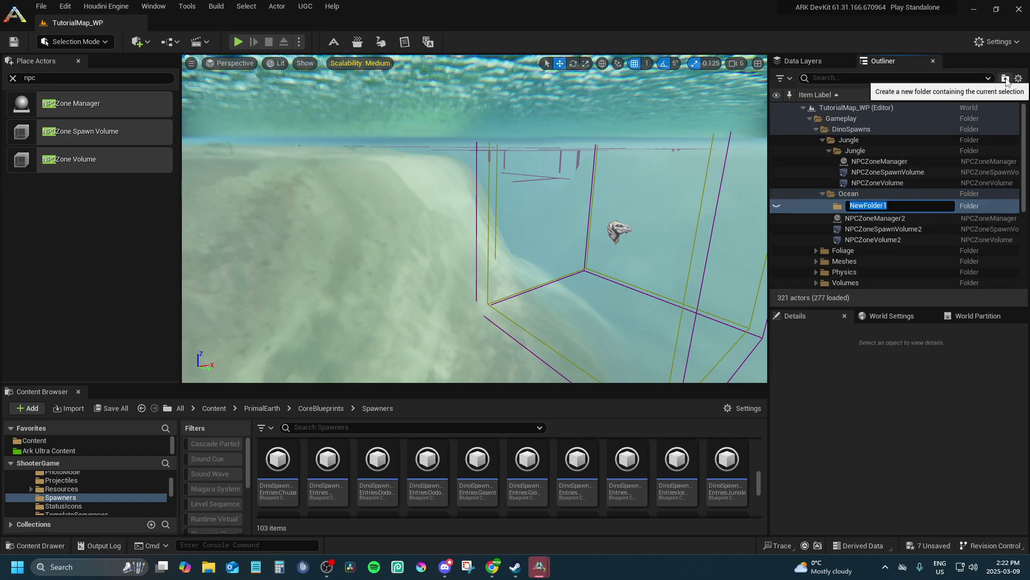
pyautogui.press('Return')
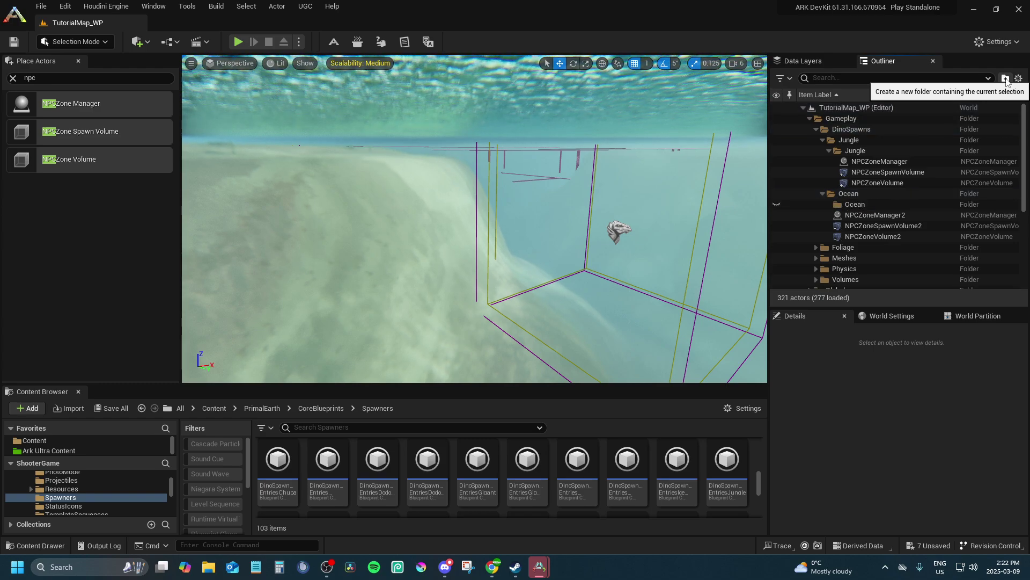
pyautogui.click(898, 215)
pyautogui.keyDown('shift'); pyautogui.click(880, 238); pyautogui.keyUp('shift')
pyautogui.moveTo(870, 220); pyautogui.dragTo(859, 208)
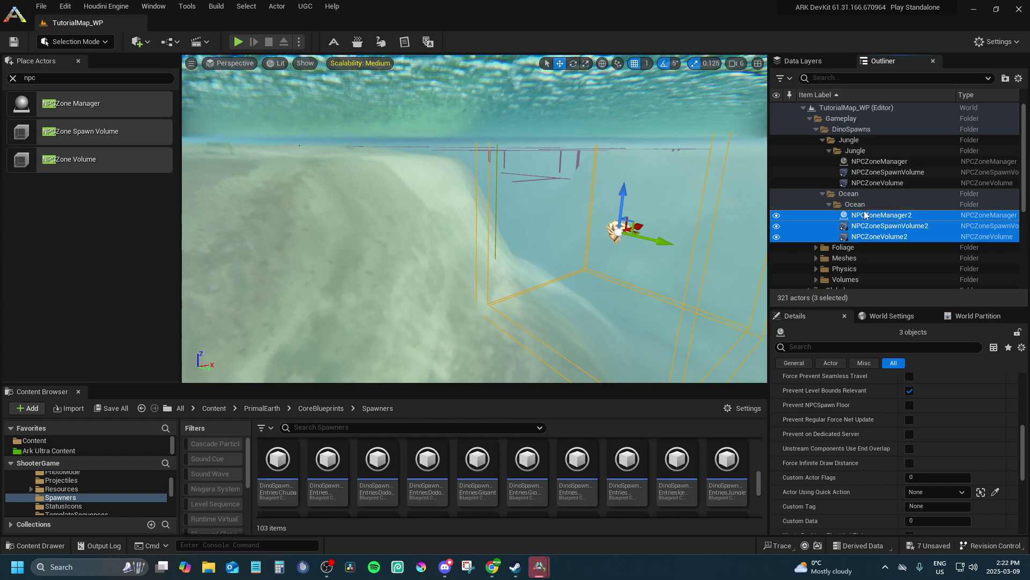
# Step: Disable Never Spawn in Water and enable Only Spawn in Water on NPCZoneManager2, and save all unsaved actors
pyautogui.click(865, 215)
pyautogui.scroll(-3, 932, 485)
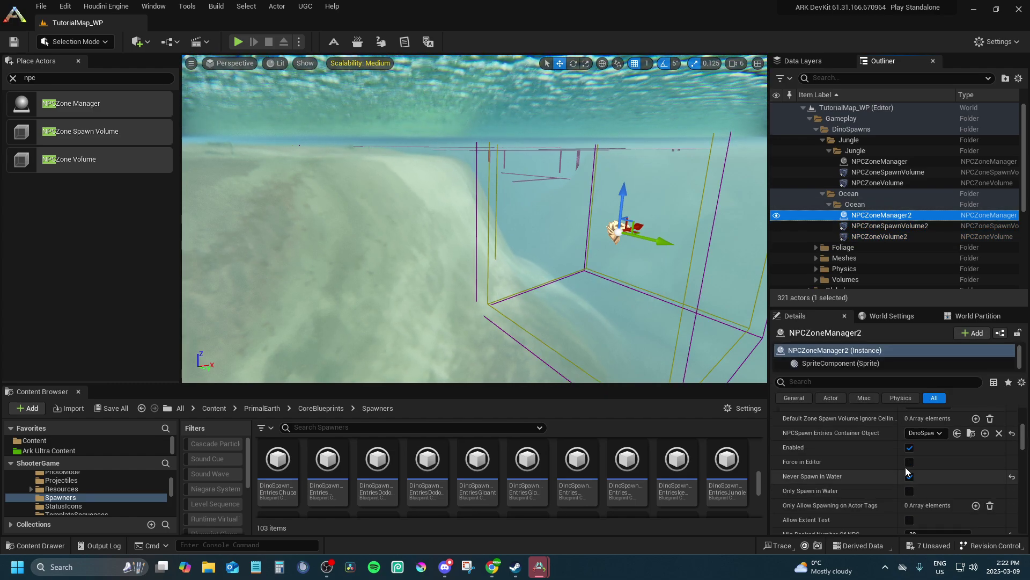
pyautogui.click(906, 479)
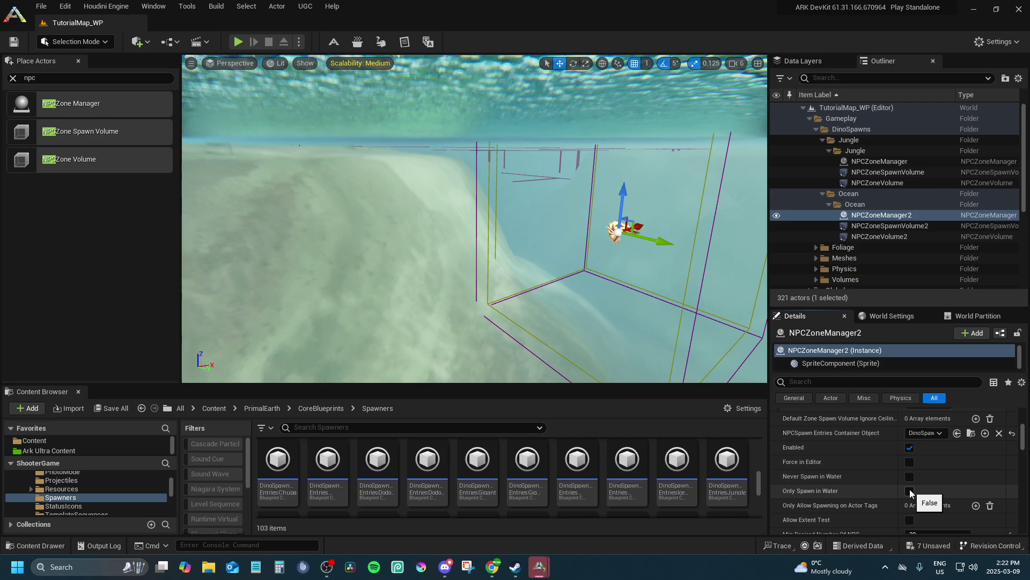
pyautogui.click(909, 491)
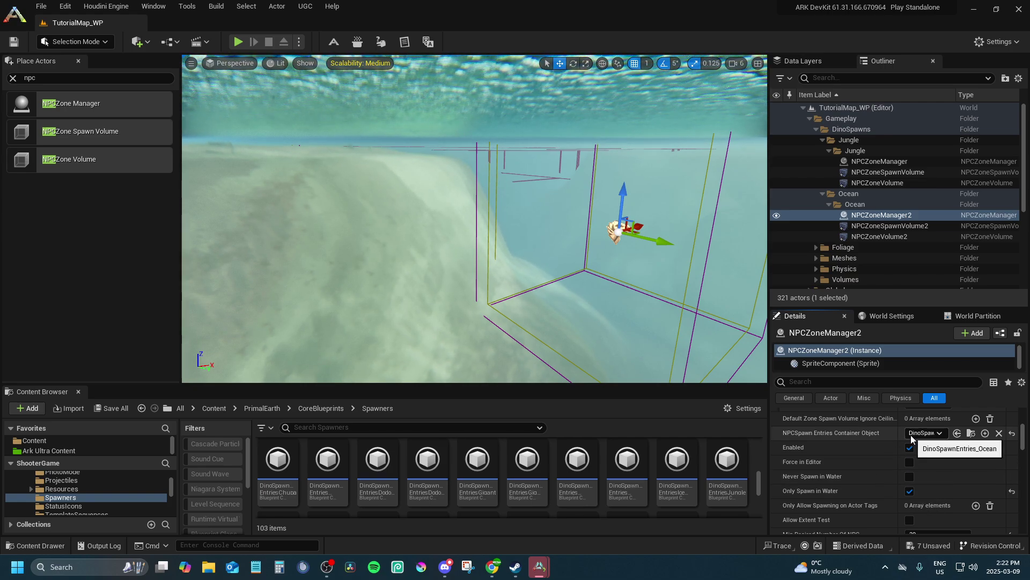
pyautogui.click(929, 546)
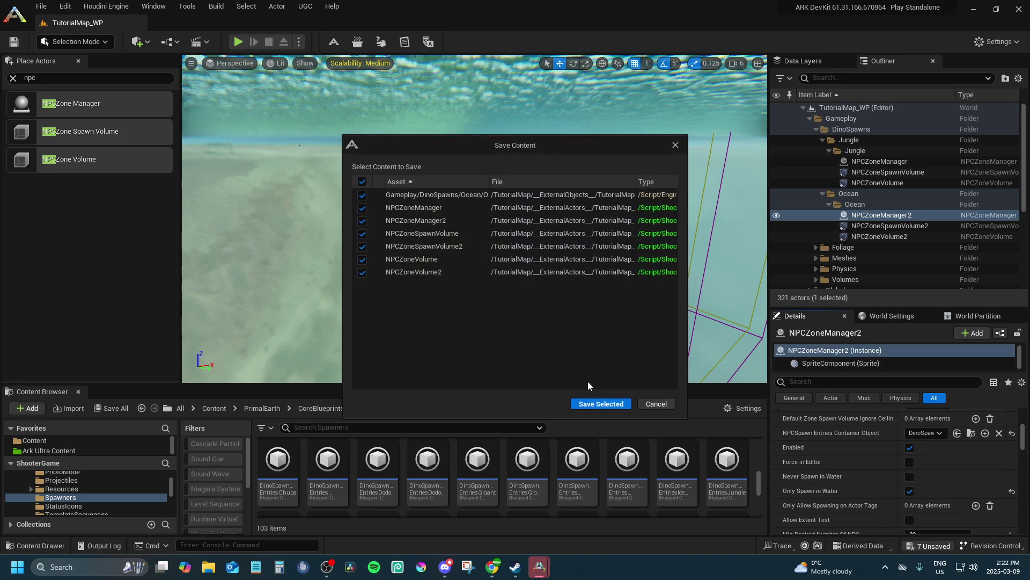
# Step: Collapse the Ocean, Jungle and DinoSpawns folders in the Outliner
pyautogui.click(823, 193)
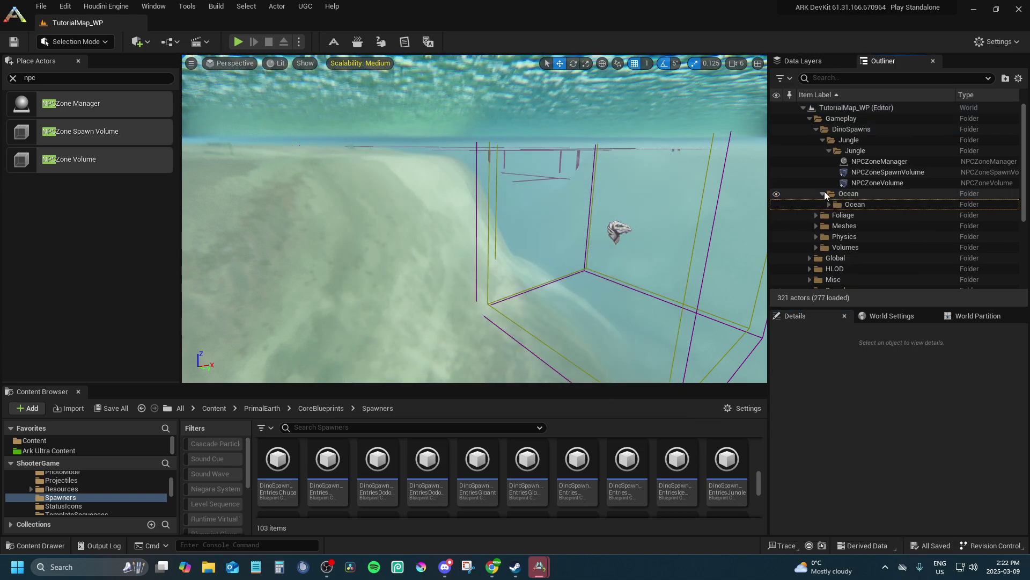
pyautogui.click(829, 150)
pyautogui.click(823, 139)
pyautogui.click(816, 129)
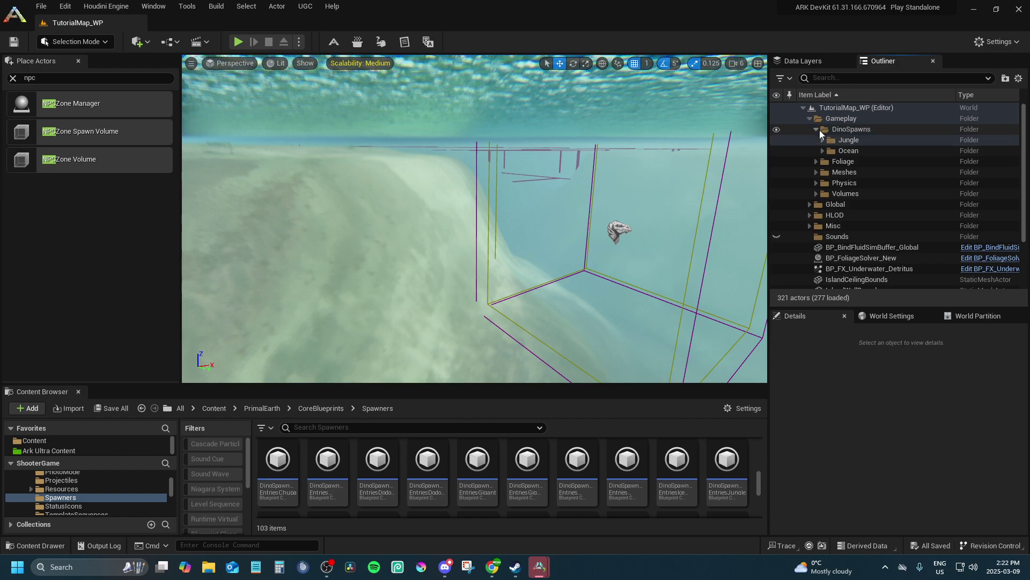
# Step: Check the Editor Enable NPCSpawners and Editor Do Force Disable NPCSpawners options in the World Settings, and return to the Details
pyautogui.click(837, 108)
pyautogui.click(891, 315)
pyautogui.scroll(-5, 896, 421)
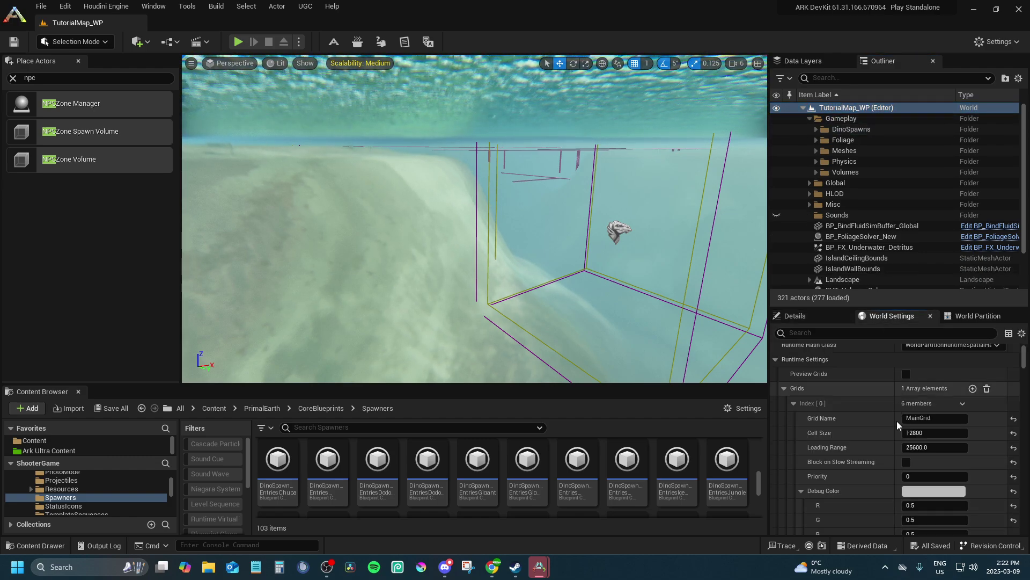
pyautogui.scroll(-3, 891, 427)
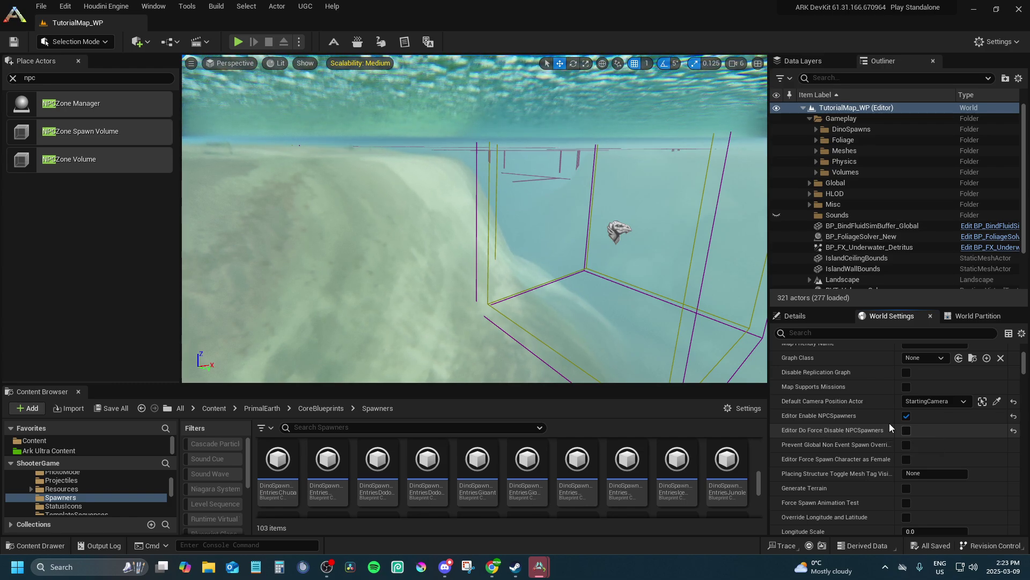
pyautogui.scroll(10, 875, 436)
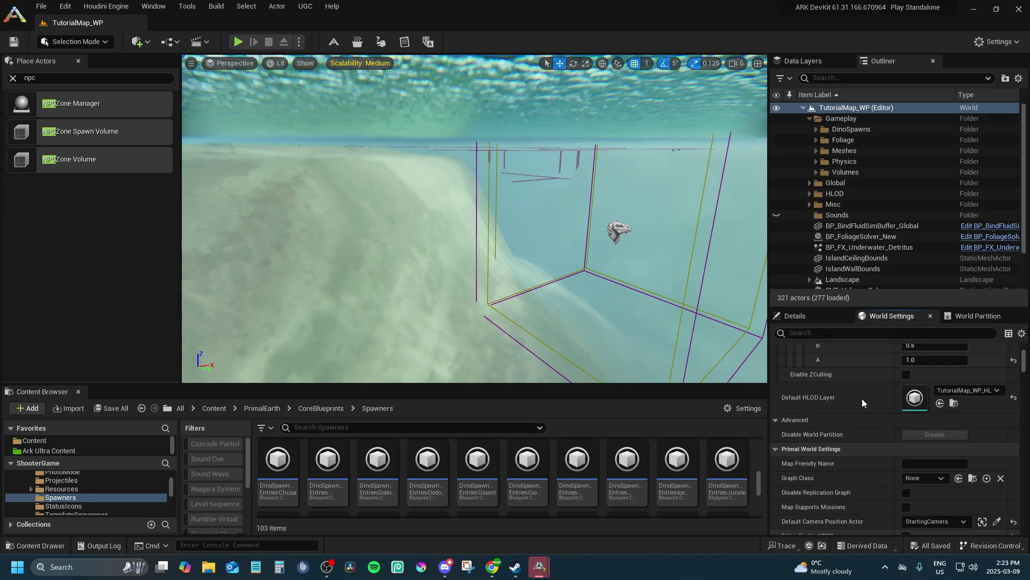
pyautogui.click(793, 318)
# Step: Select both NPC zone spawn volumes and both zone volumes in the Jungle and Ocean folders, and place the Outliner ahead of Data Layers
pyautogui.moveTo(480, 225); pyautogui.dragTo(462, 196, button='right')
pyautogui.press('w')
pyautogui.click(816, 129)
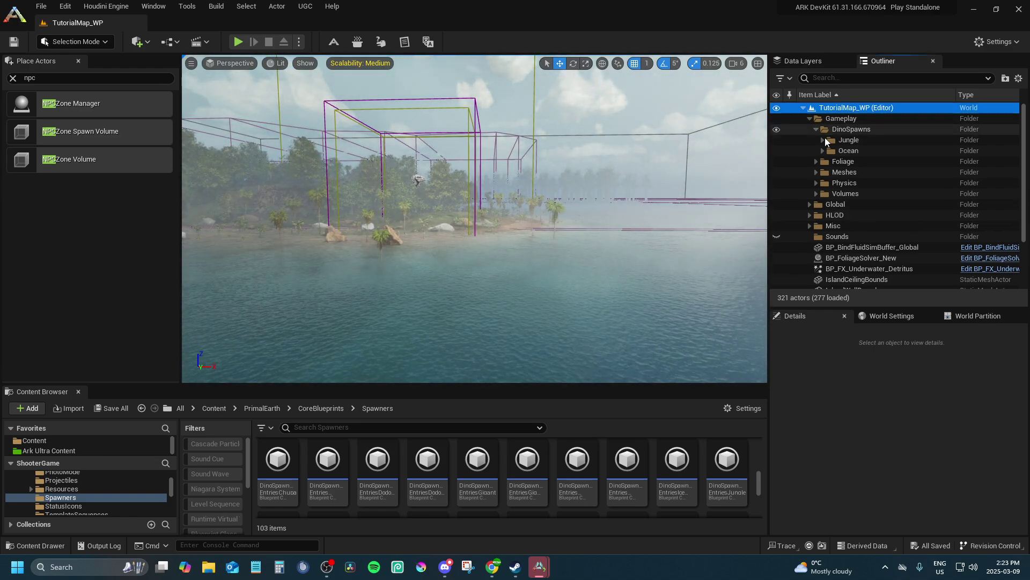
pyautogui.click(823, 139)
pyautogui.click(822, 161)
pyautogui.click(829, 150)
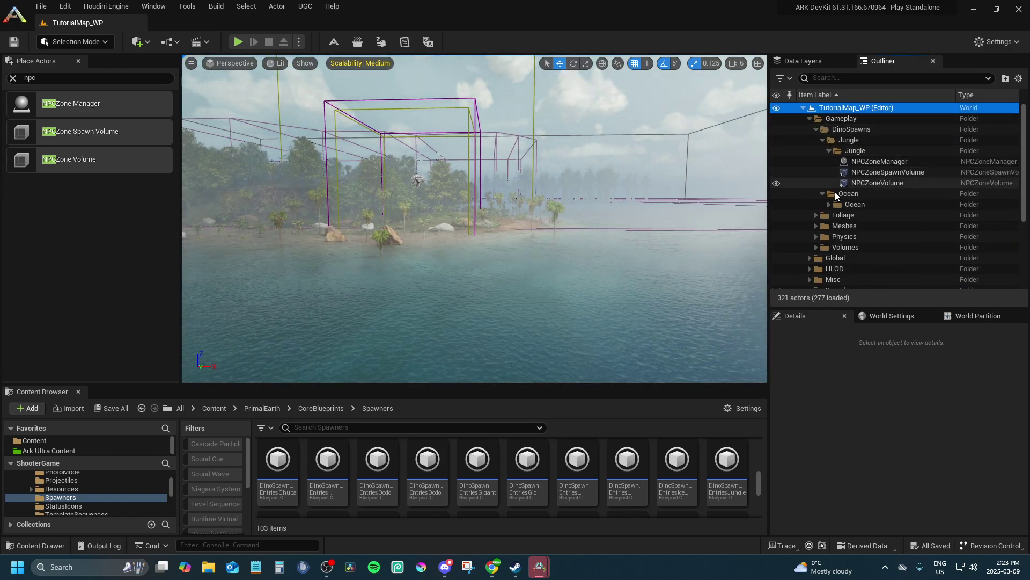
pyautogui.click(829, 204)
pyautogui.click(865, 171)
pyautogui.keyDown('ctrl'); pyautogui.click(877, 182); pyautogui.keyUp('ctrl')
pyautogui.keyDown('ctrl'); pyautogui.click(890, 225); pyautogui.keyUp('ctrl')
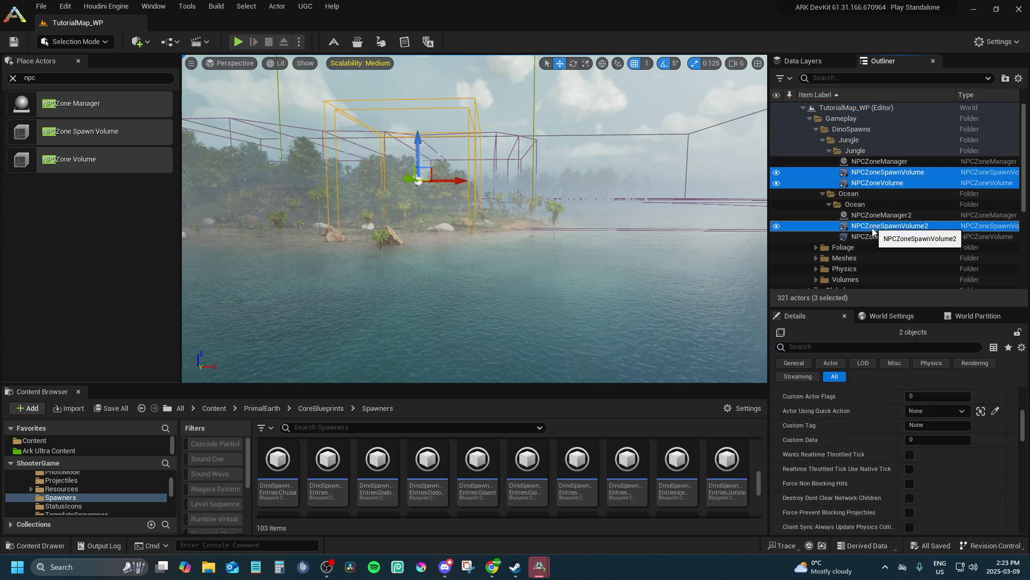
pyautogui.keyDown('ctrl'); pyautogui.click(880, 236); pyautogui.keyUp('ctrl')
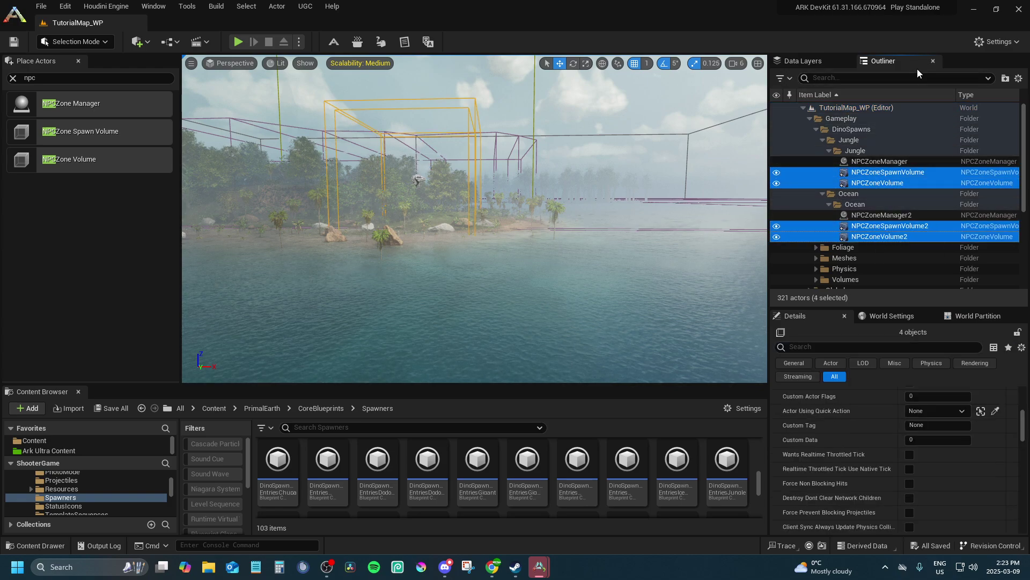
pyautogui.moveTo(811, 58); pyautogui.dragTo(891, 60)
pyautogui.click(796, 61)
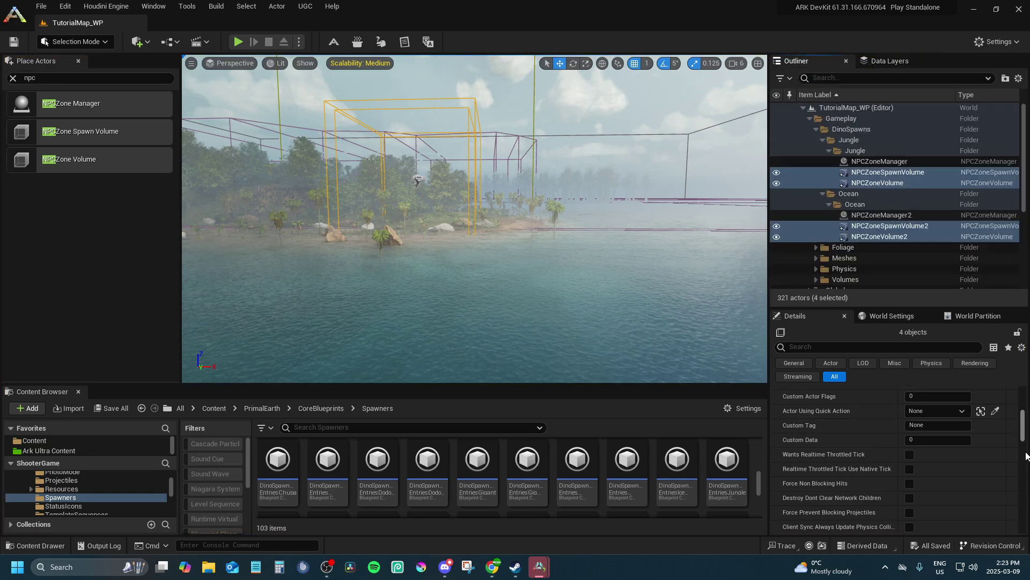
# Step: Add a Data Layer Assets entry to the four selected volumes, assign the TutorialMap DinoSpawns data layer, and save the changed actors
pyautogui.scroll(-5, 1014, 455)
pyautogui.click(976, 495)
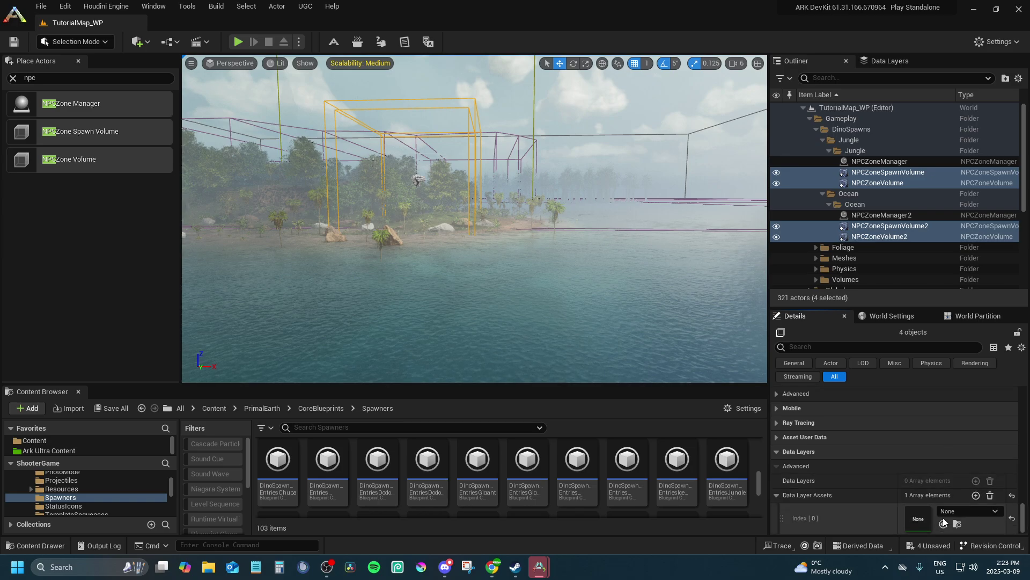
pyautogui.click(960, 511)
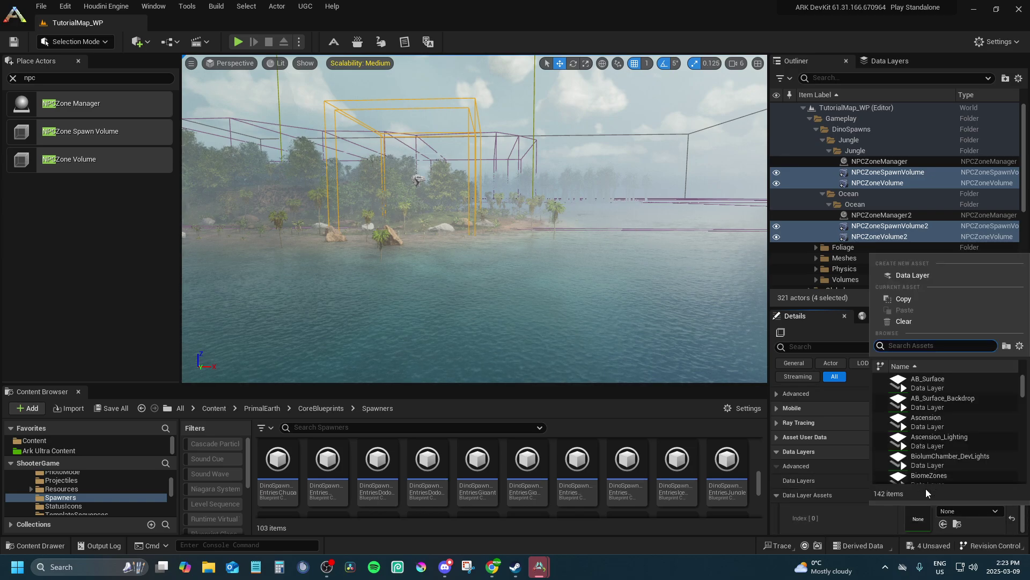
pyautogui.write('dino')
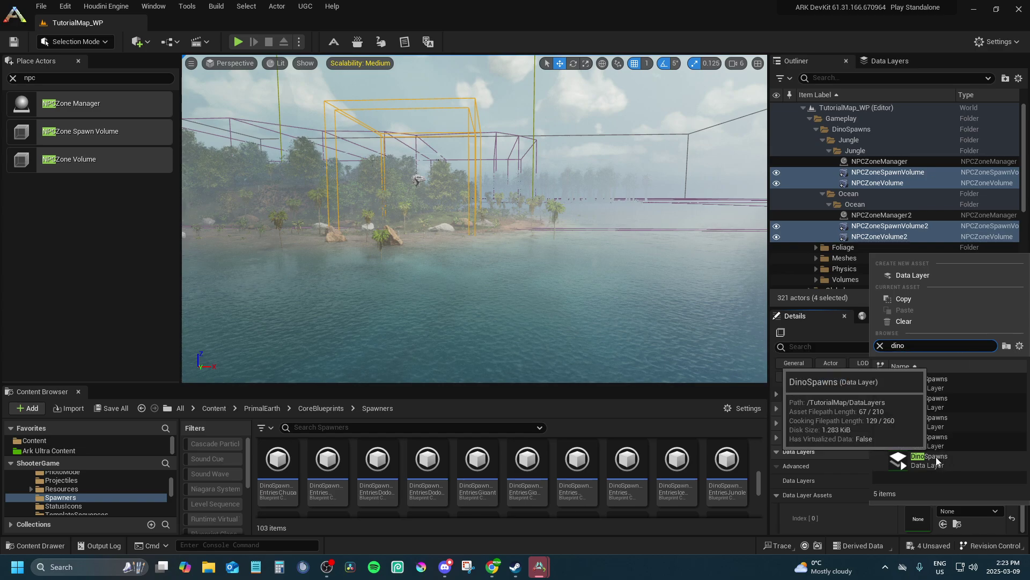
pyautogui.click(937, 460)
pyautogui.click(908, 546)
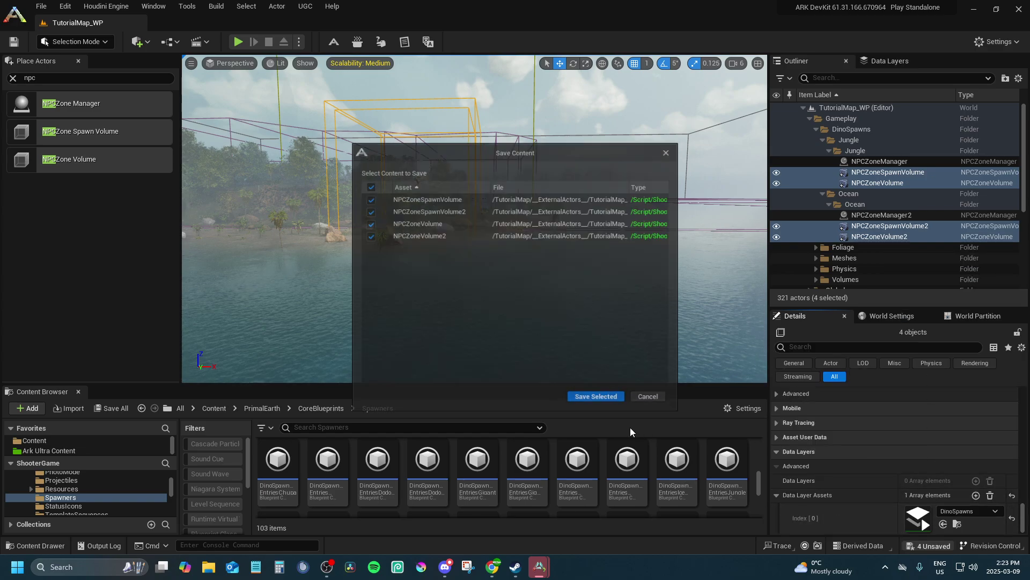
pyautogui.click(599, 398)
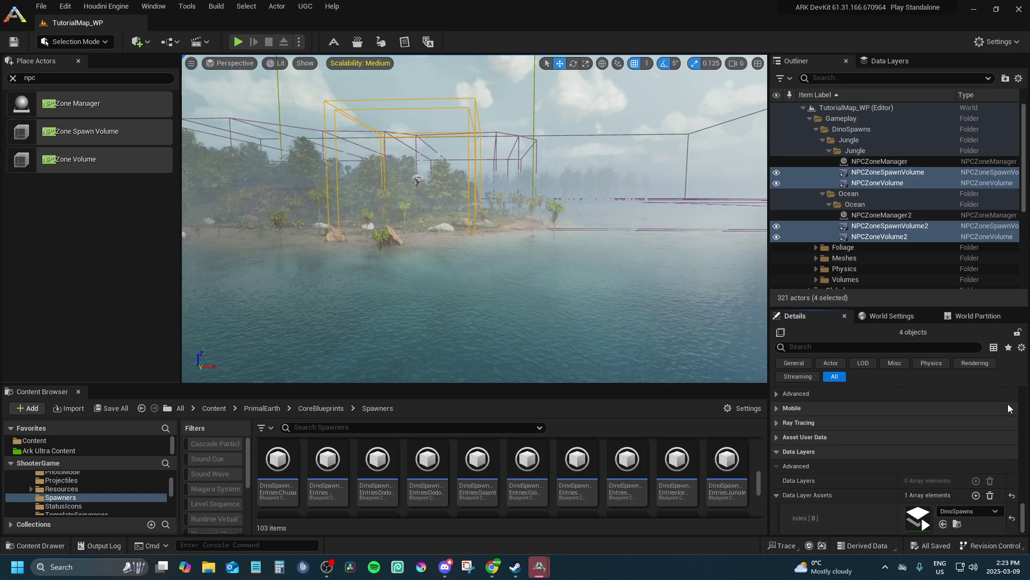
# Step: Deselect the volumes and collapse the Jungle, Ocean, DinoSpawns and Gameplay folders in the Outliner
pyautogui.moveTo(1024, 510); pyautogui.dragTo(1024, 394)
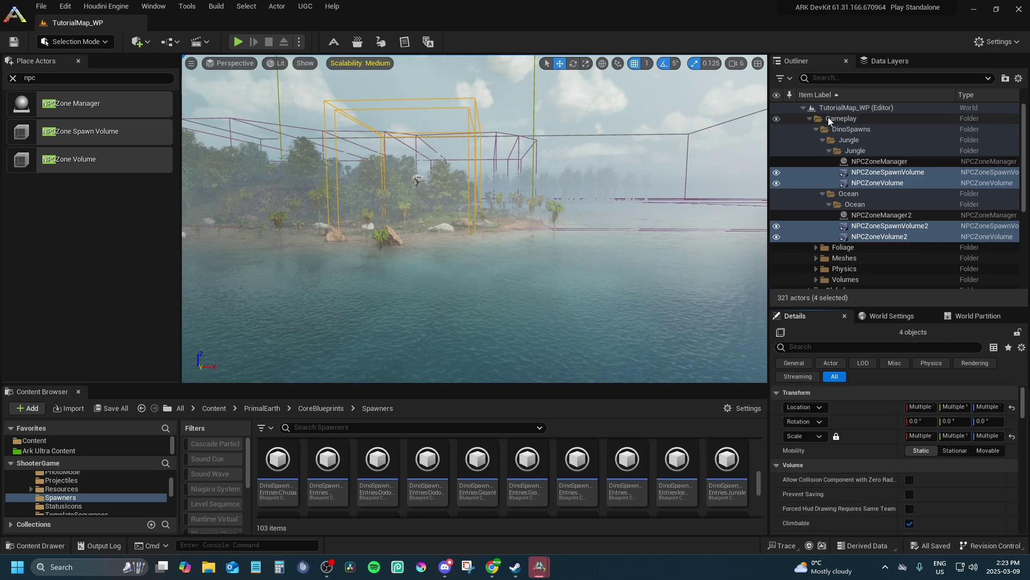
pyautogui.click(846, 109)
pyautogui.click(829, 150)
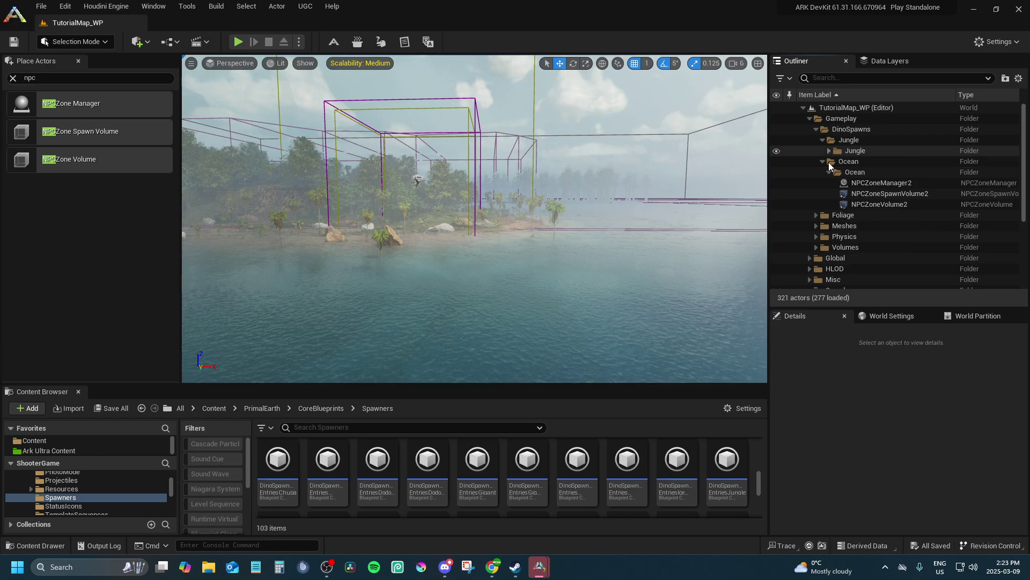
pyautogui.click(829, 172)
pyautogui.click(822, 161)
pyautogui.click(822, 140)
pyautogui.click(816, 129)
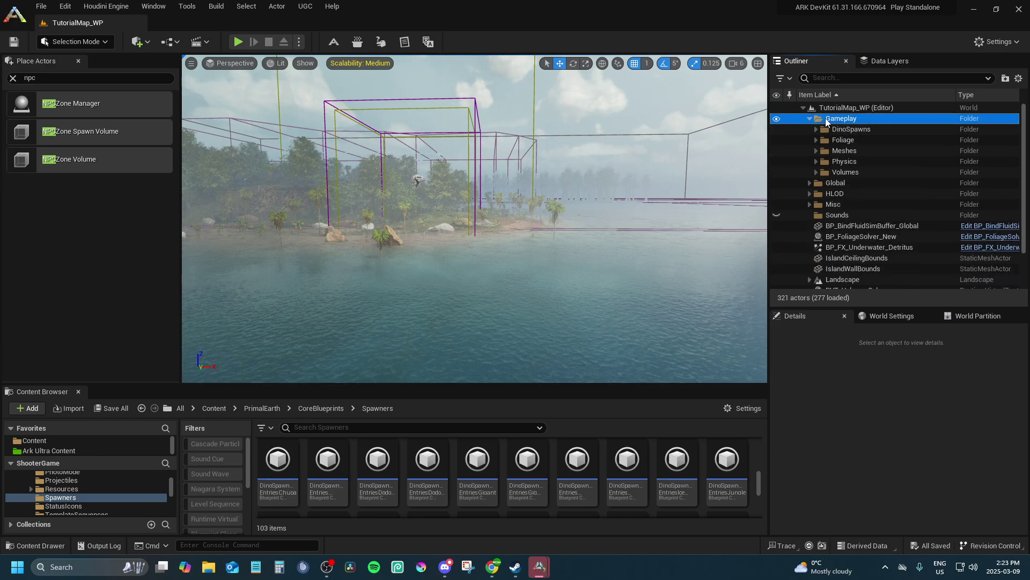
pyautogui.doubleClick(815, 119)
# Step: Move the viewport camera to ground level inside the island's jungle and start a play session from there
pyautogui.press('w')
pyautogui.moveTo(745, 129)
pyautogui.mouseDown(button='right')
pyautogui.moveTo(703, 141)
pyautogui.moveTo(735, 143)
pyautogui.moveTo(738, 153)
pyautogui.moveTo(735, 144)
pyautogui.mouseUp(button='right')
pyautogui.scroll(-5, 735, 137)
pyautogui.press('w')
pyautogui.scroll(-2, 724, 142)
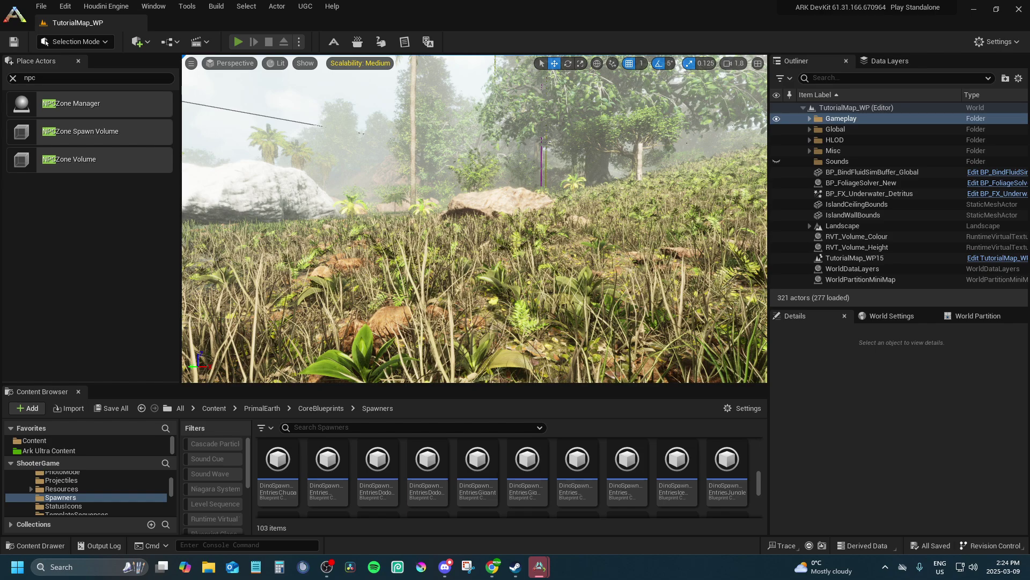
pyautogui.hotkey('alt', 'p')
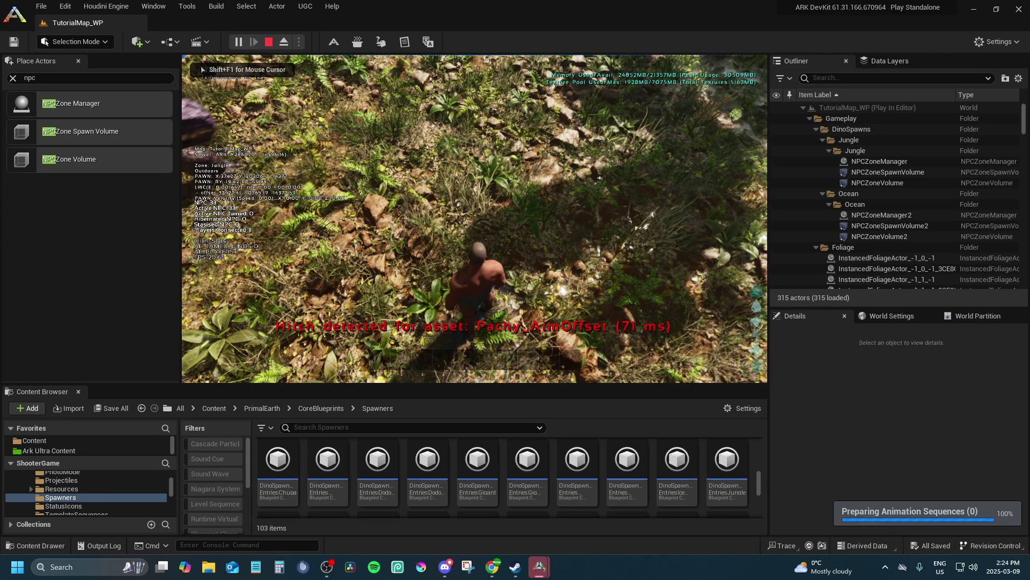
# Step: Run through the jungle zone in play to examine which dinos spawn among the rocks, trees and shoreline
pyautogui.press('d')
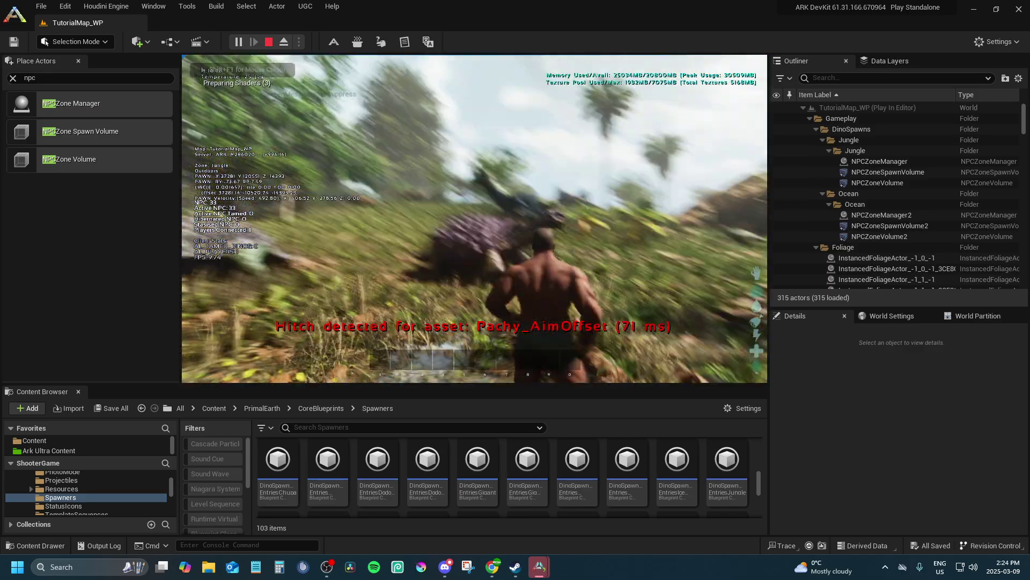
pyautogui.press('d')
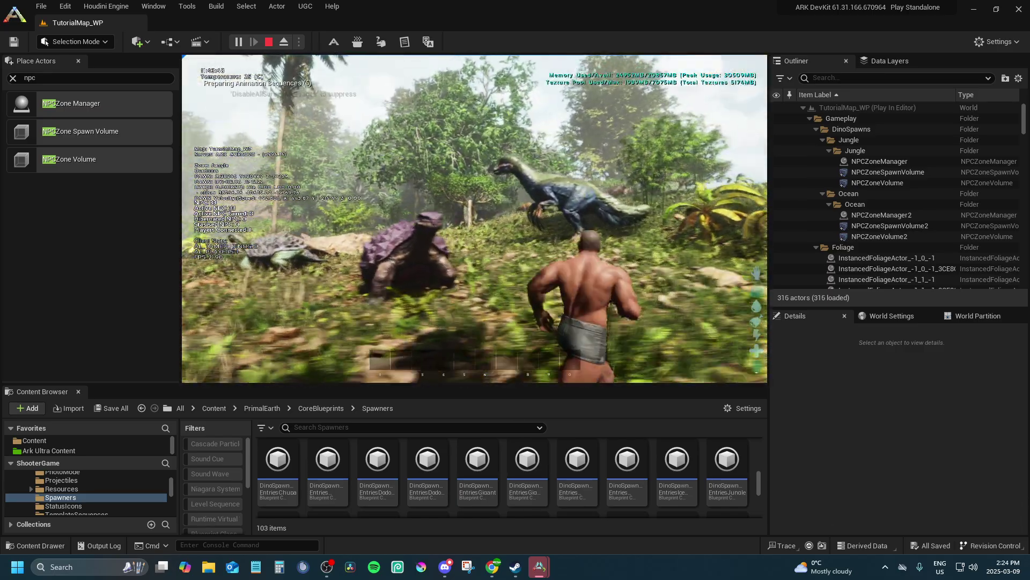
pyautogui.press('w')
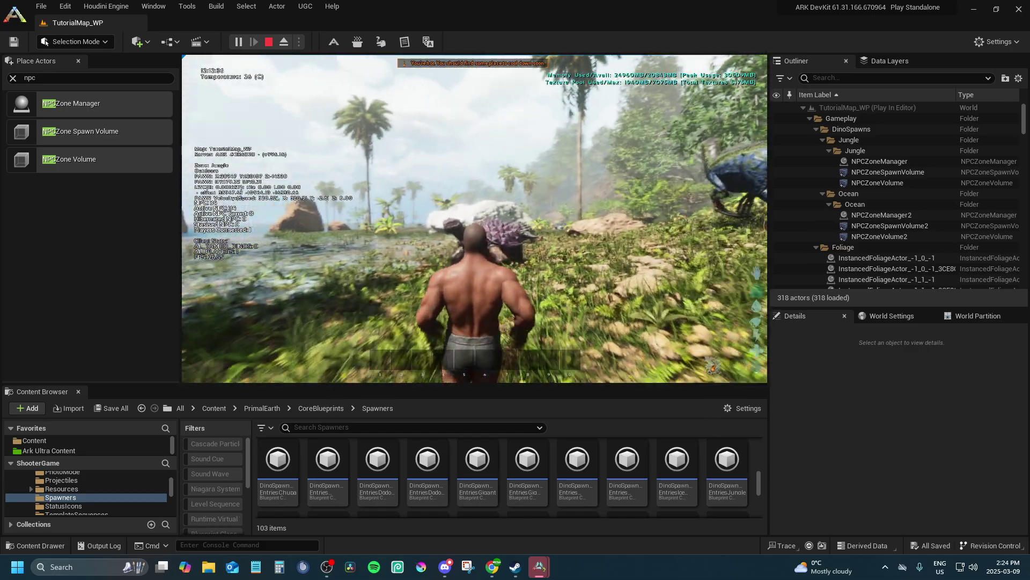
pyautogui.press('w')
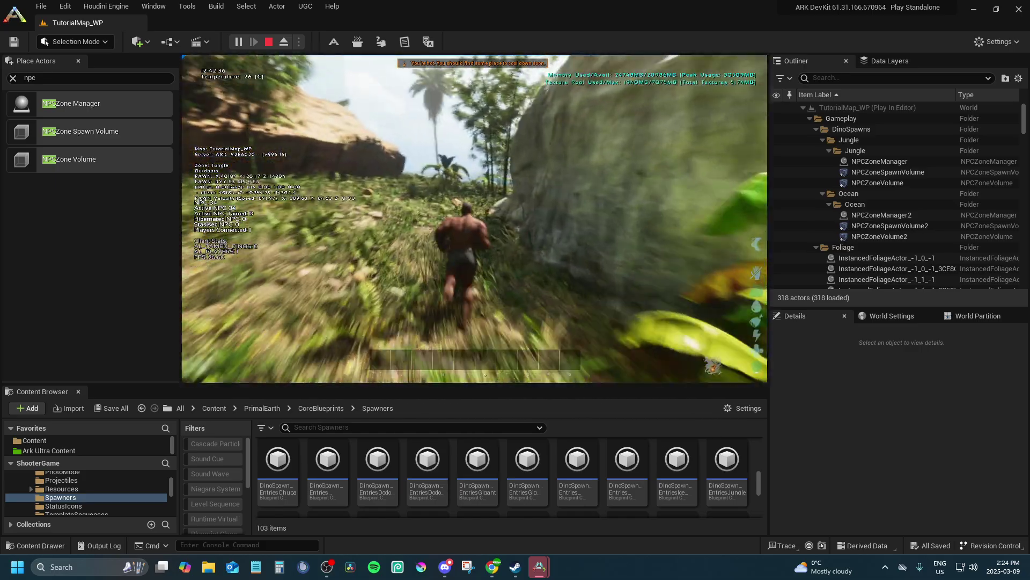
pyautogui.press('w')
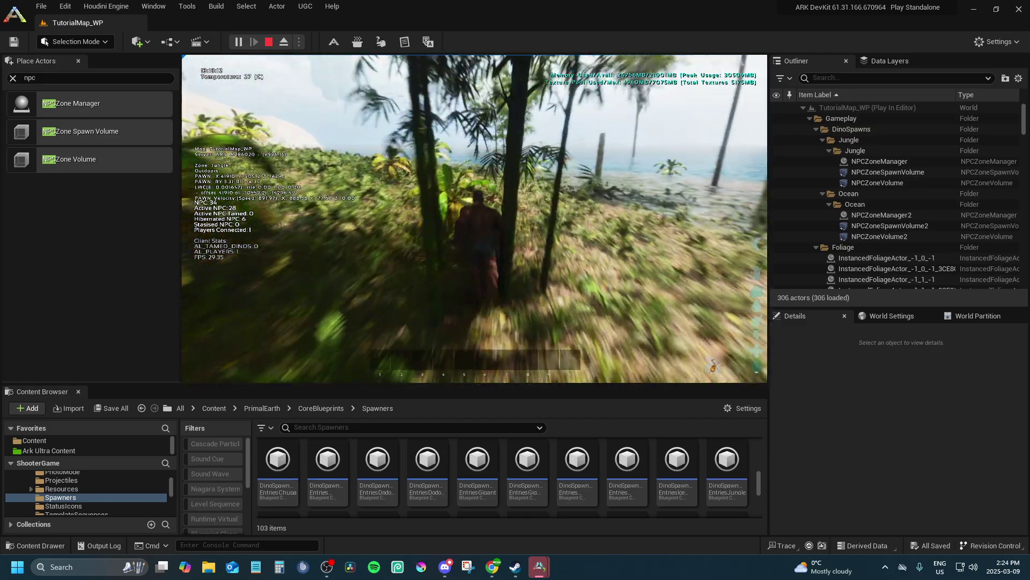
pyautogui.press('w')
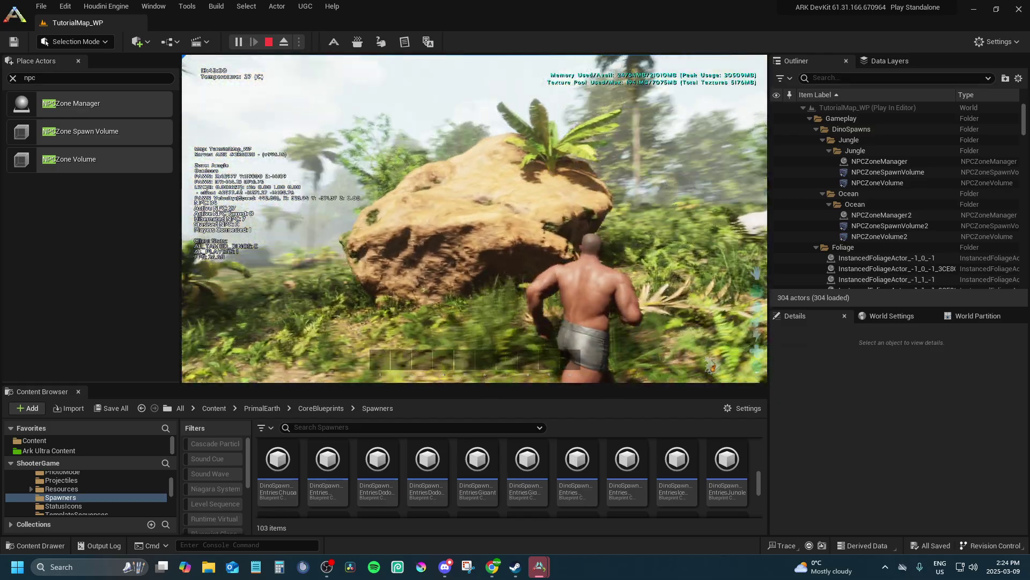
pyautogui.press('w')
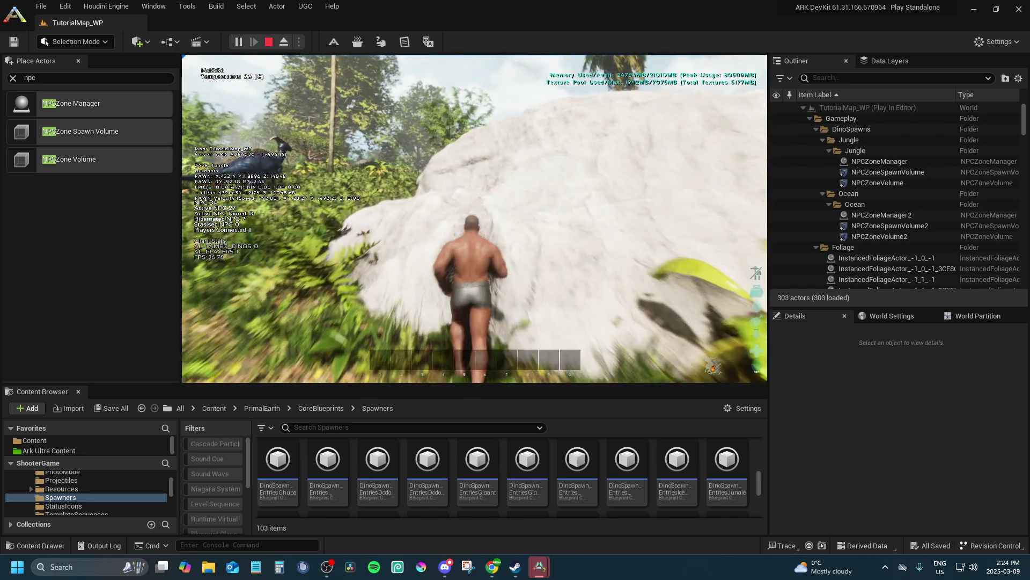
pyautogui.press('w')
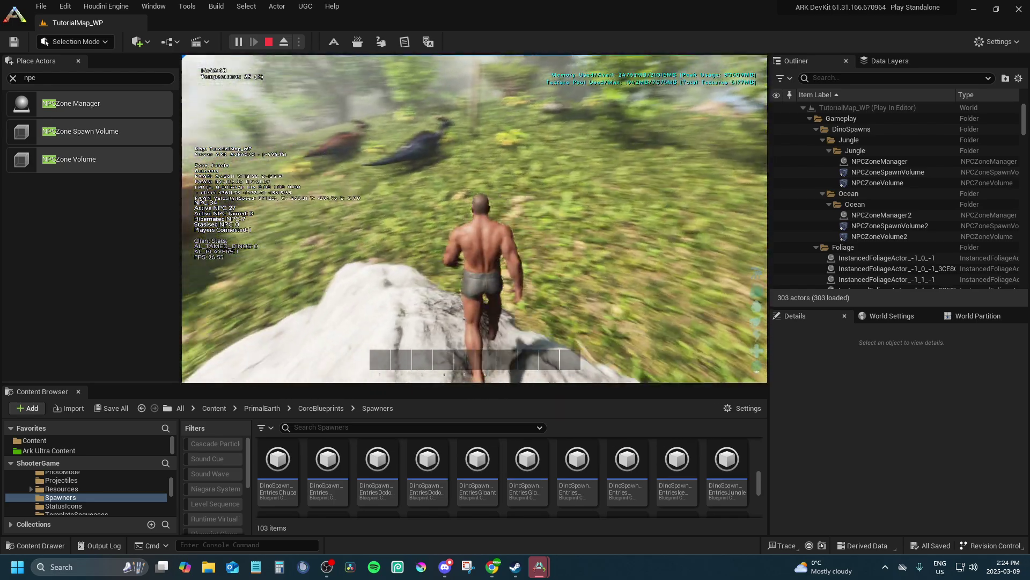
pyautogui.press('w')
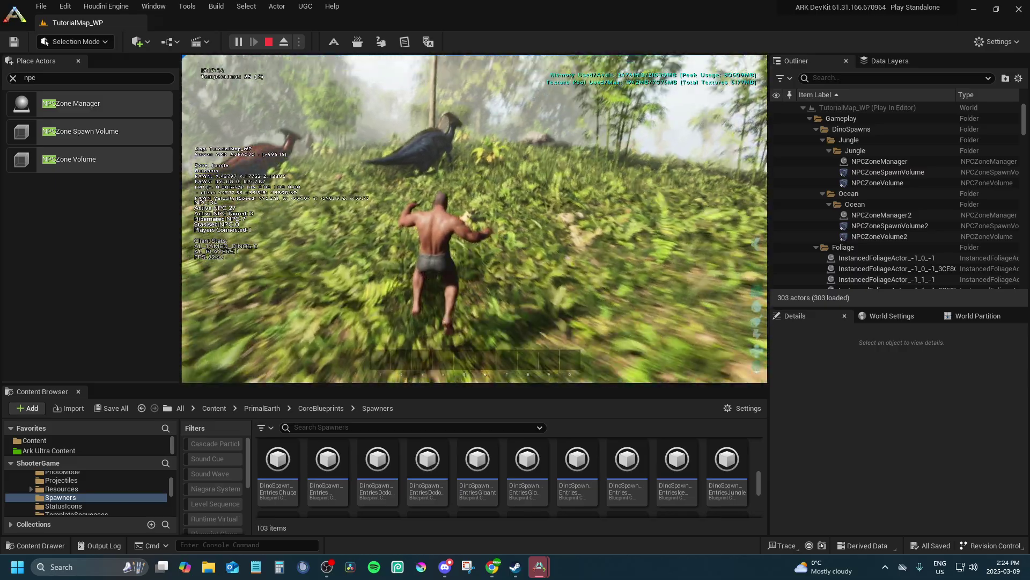
pyautogui.press('w')
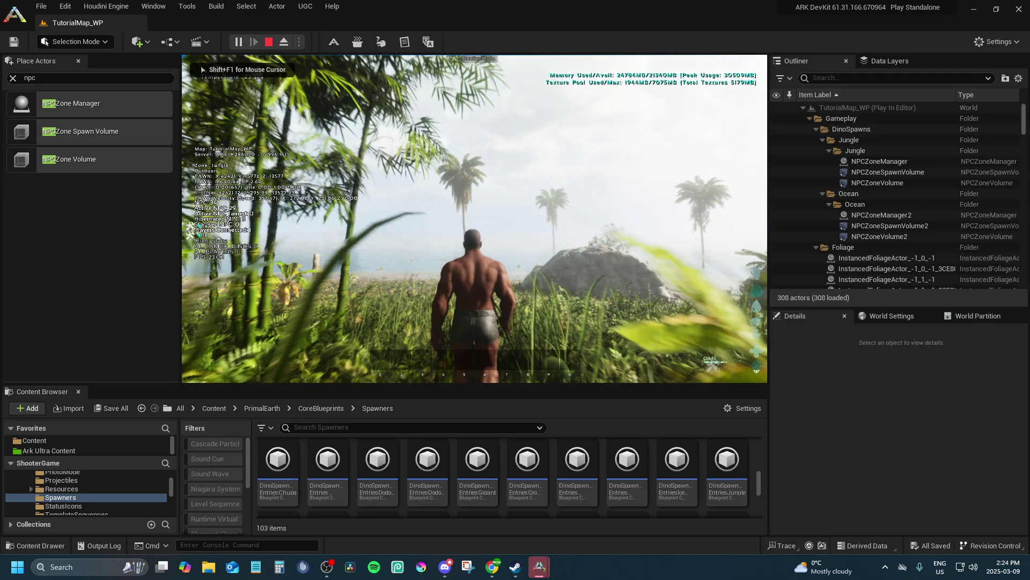
# Step: Fly out over the ocean in creative mode and dive underwater to look for ocean dino spawns
pyautogui.press('w')
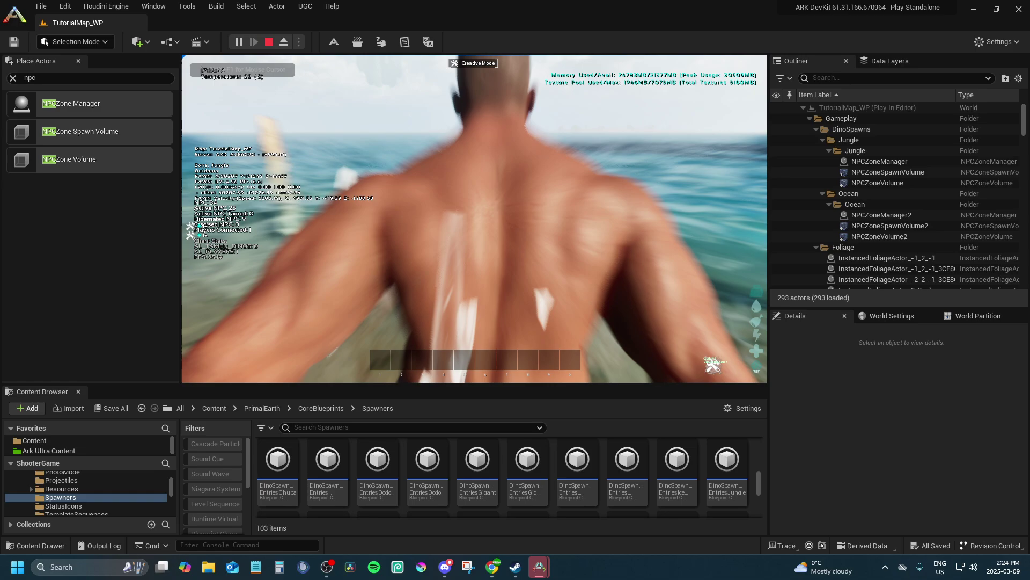
pyautogui.press('w')
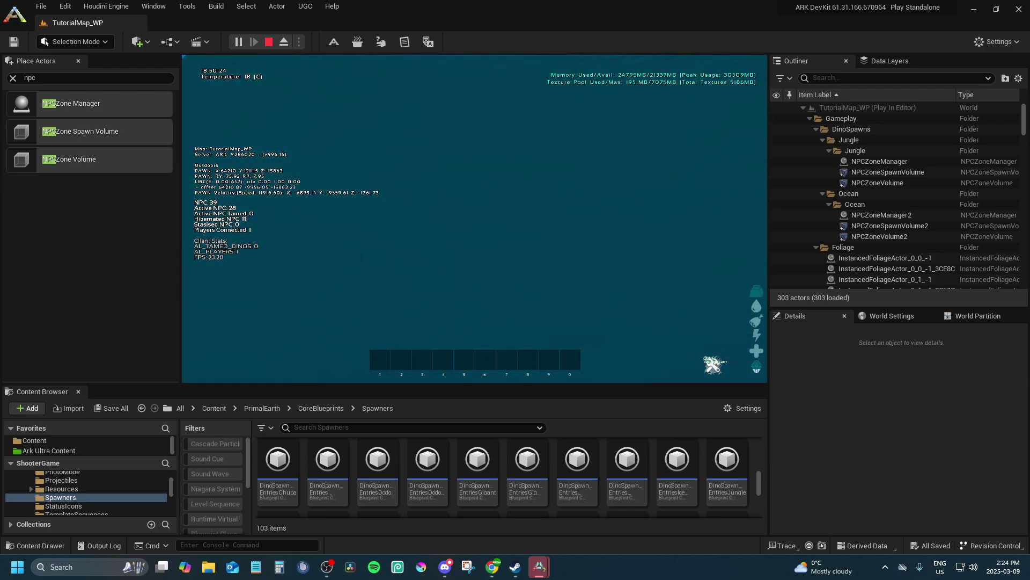
pyautogui.press('w')
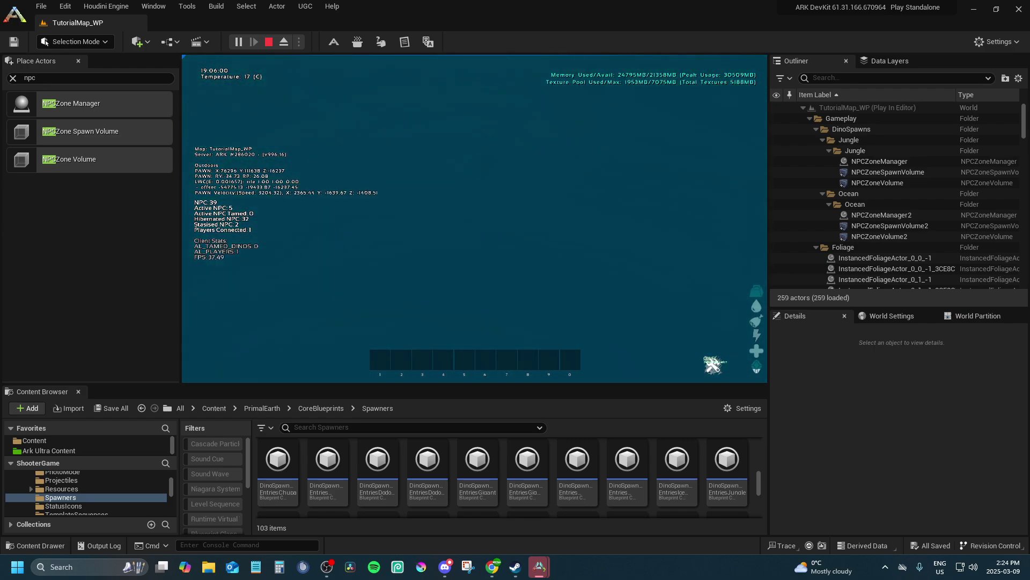
pyautogui.press('s')
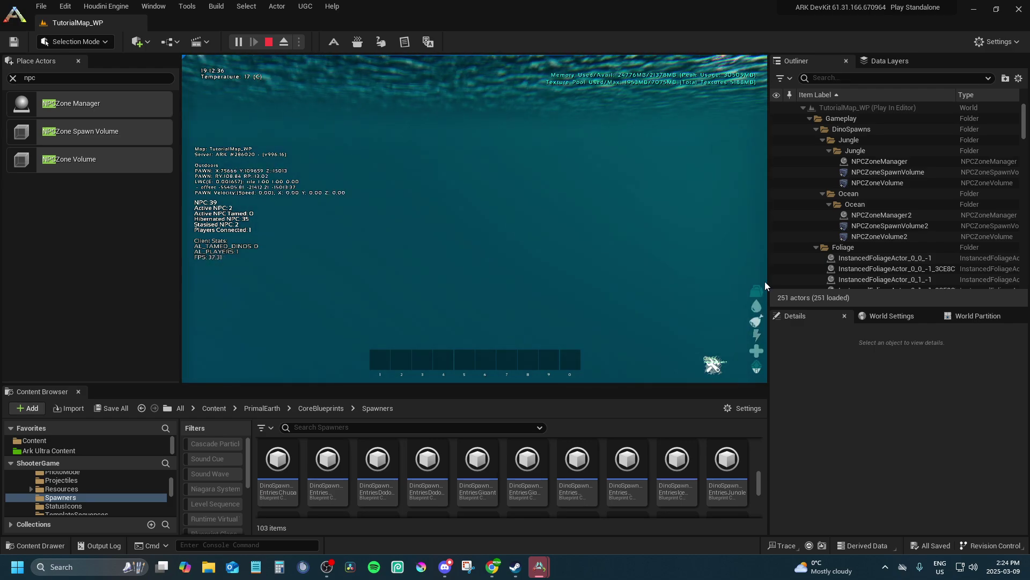
# Step: Disable the fog with the console command r.fog 0
pyautogui.press('`')
pyautogui.write('r.fog 0')
pyautogui.press('Return')
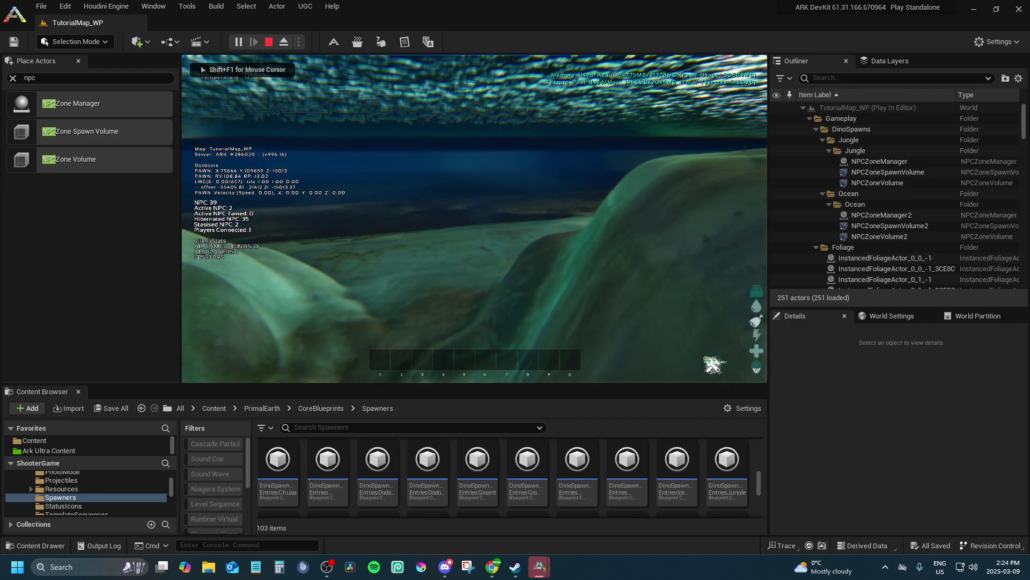
# Step: Search the seabed around the island for spawned ocean dinos and return to the jungle shore
pyautogui.press('w')
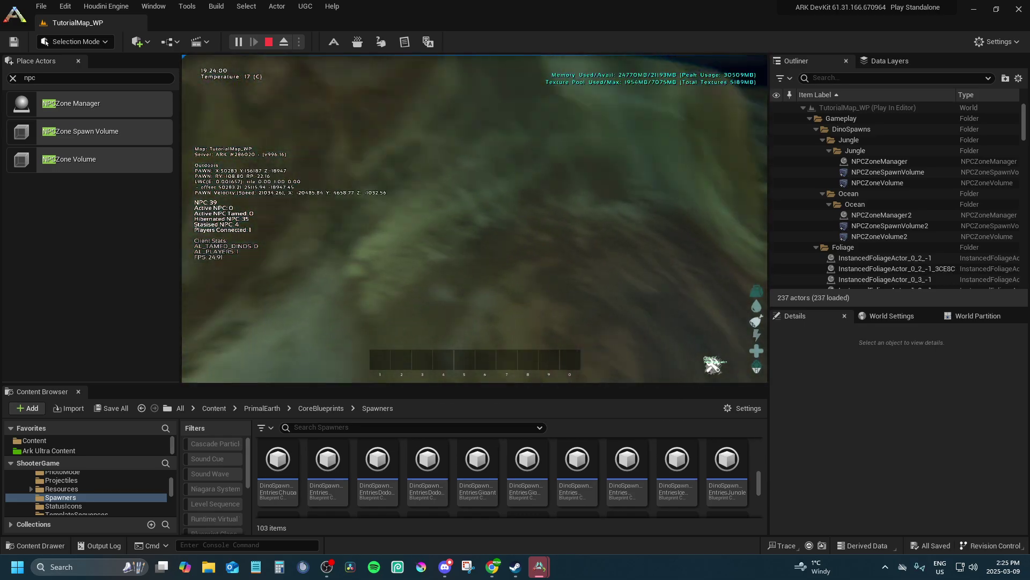
pyautogui.press('w')
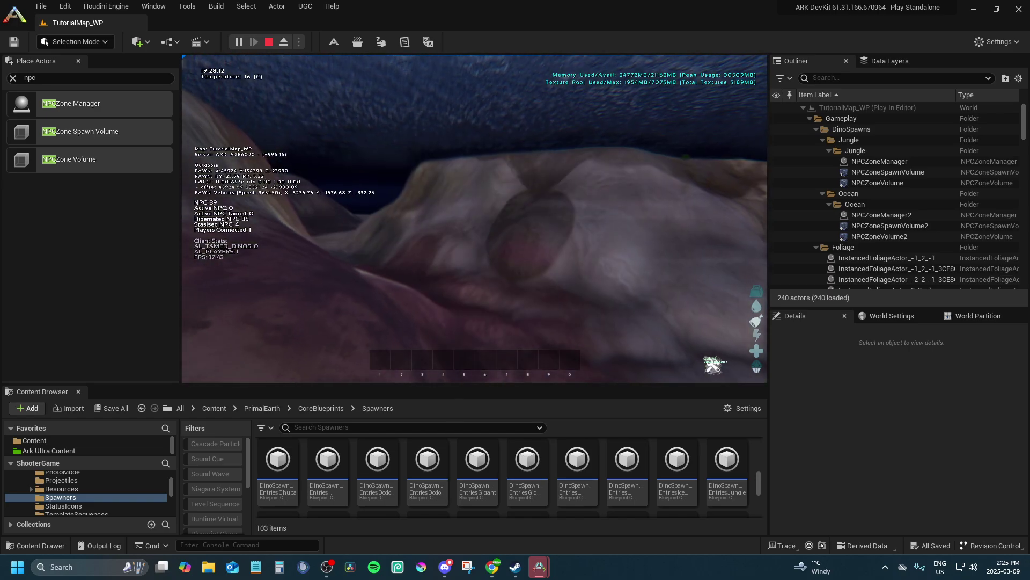
pyautogui.press('w')
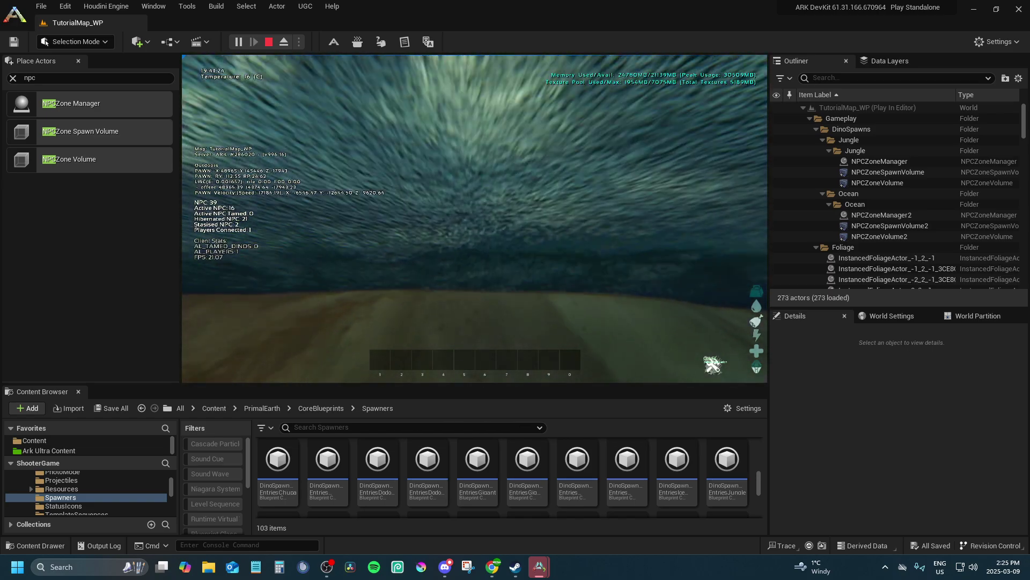
pyautogui.press('w')
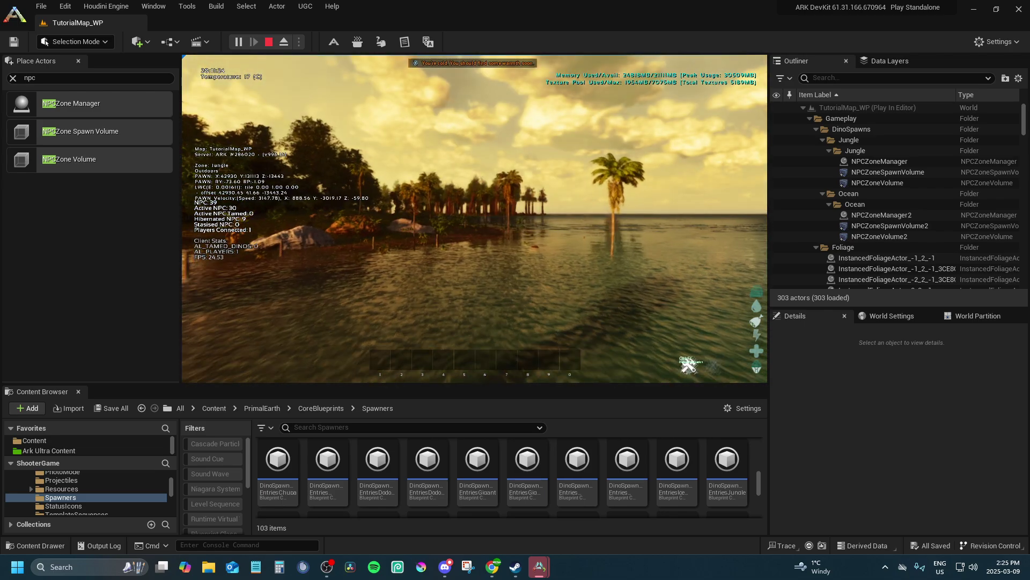
pyautogui.press('w')
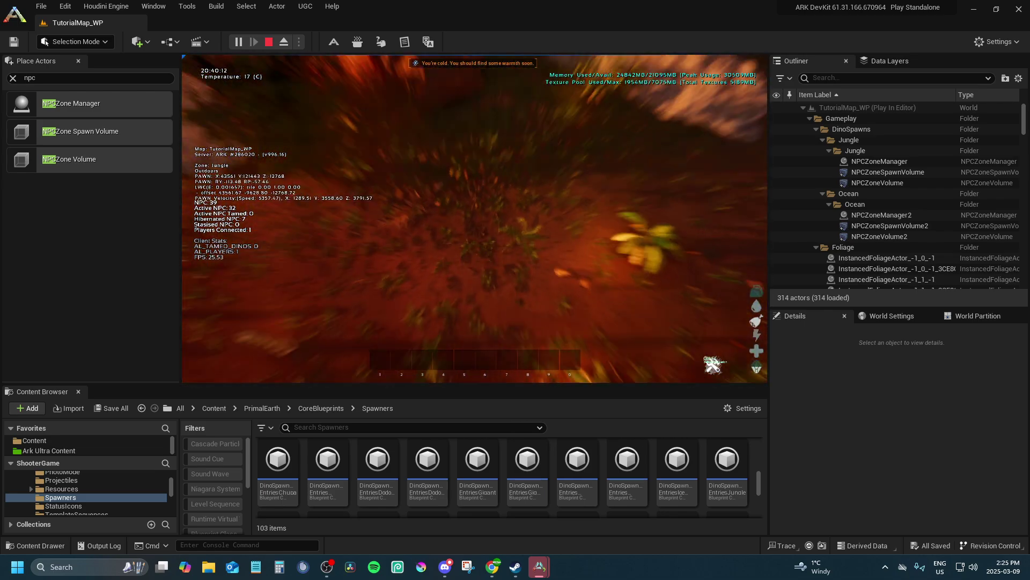
pyautogui.press('w')
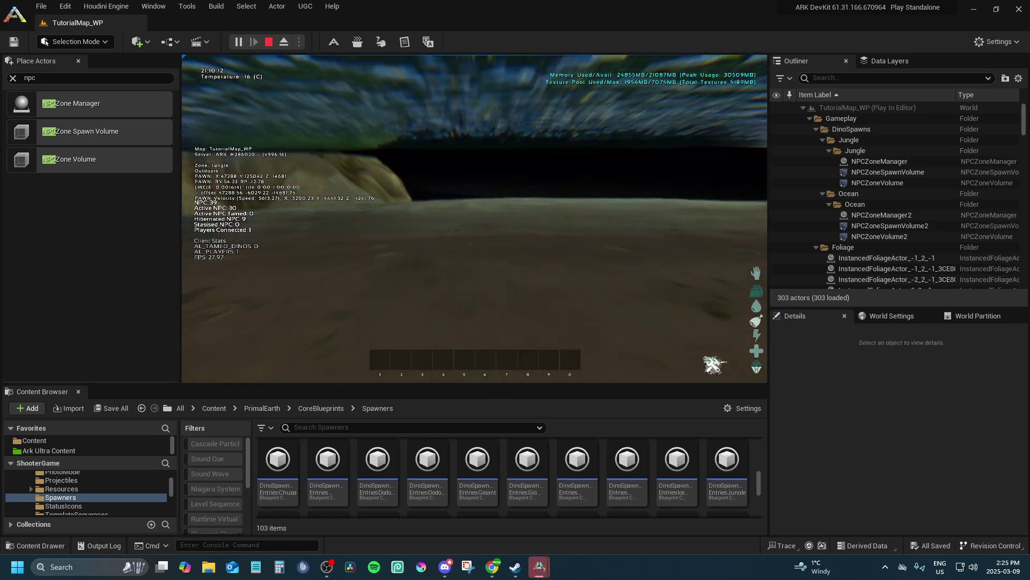
pyautogui.press('w')
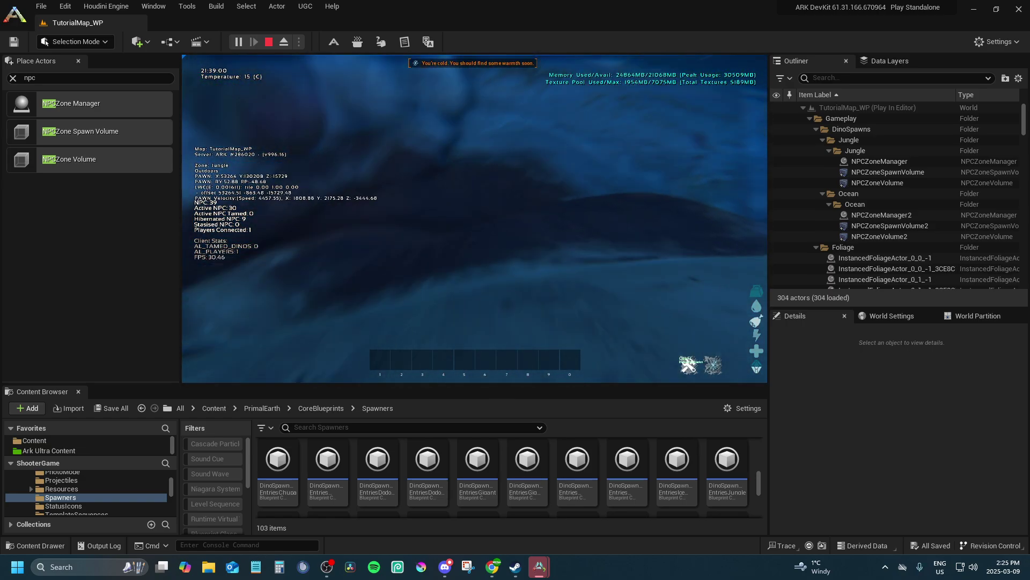
pyautogui.press('w')
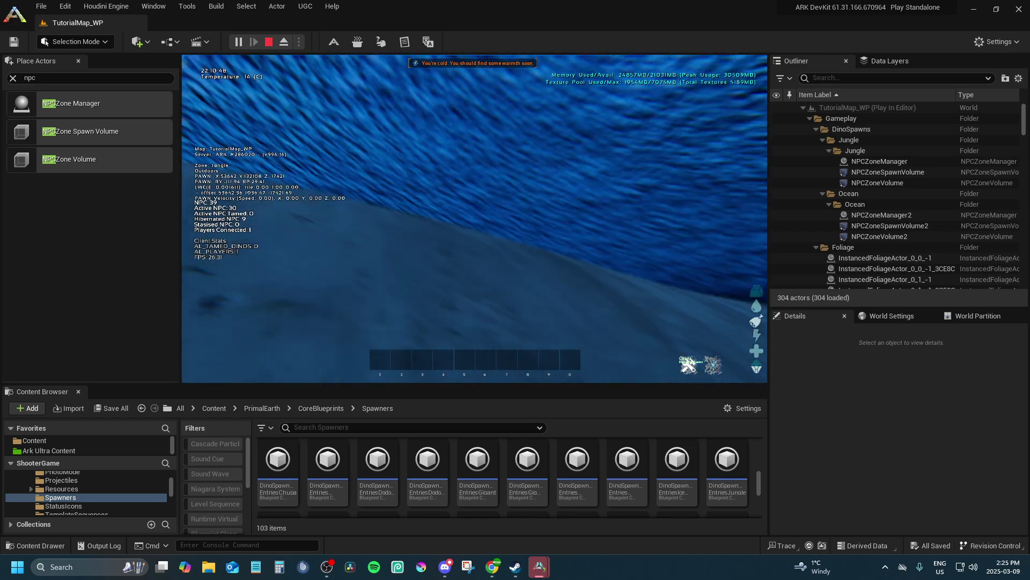
pyautogui.press('w')
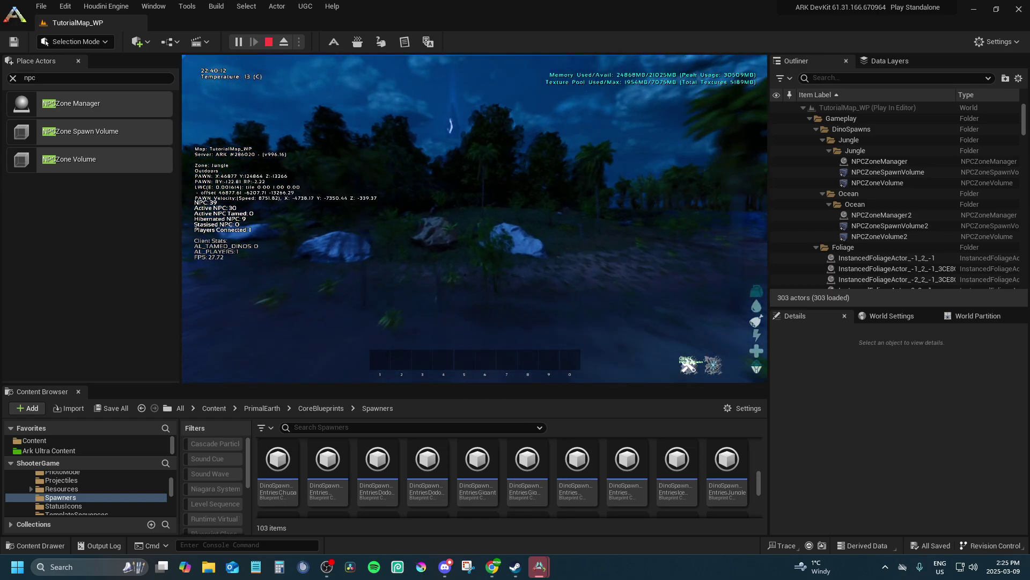
pyautogui.press('w')
# Step: Change the fog setting again with the r.fog console command
pyautogui.press('Tab')
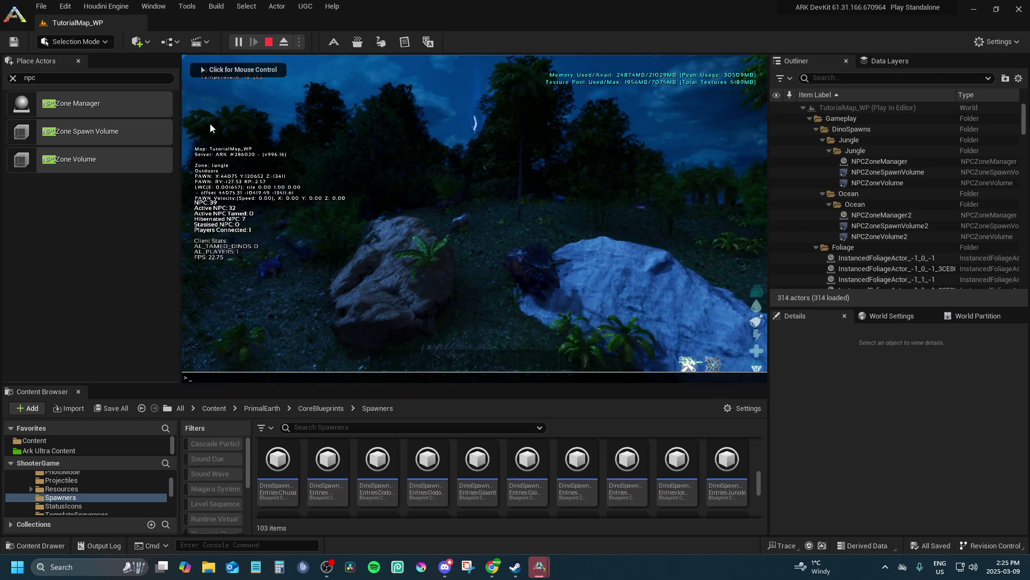
pyautogui.write('tod 12')
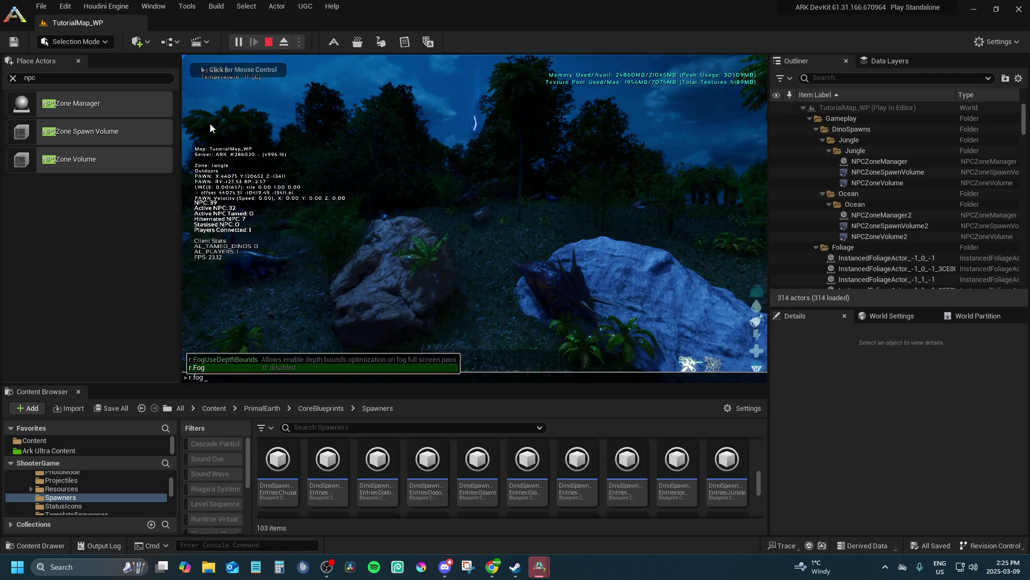
pyautogui.press('Return')
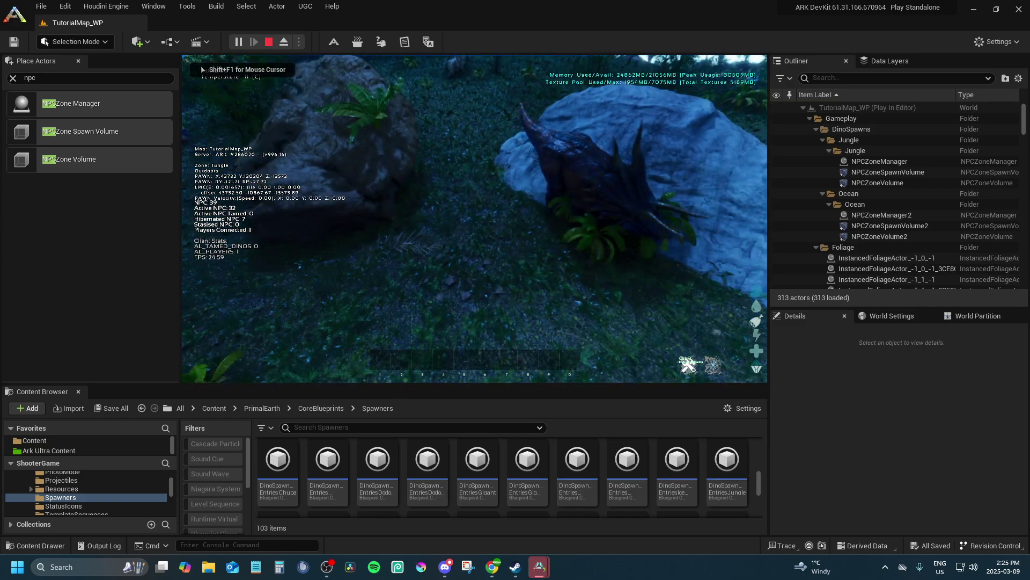
# Step: Examine the horned dino beside the rocks in the jungle up close
pyautogui.press('w')
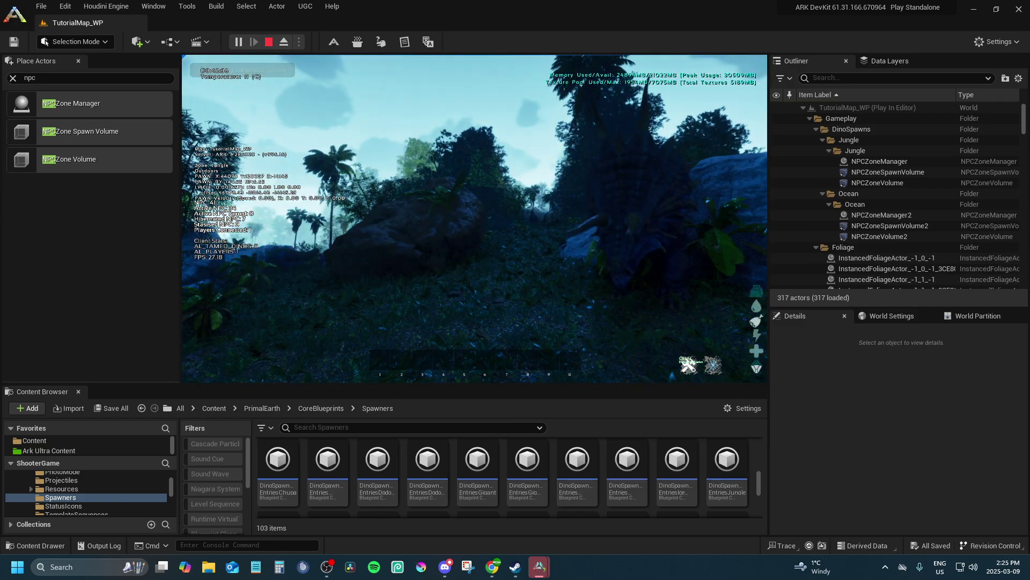
pyautogui.press('s')
pyautogui.press('a')
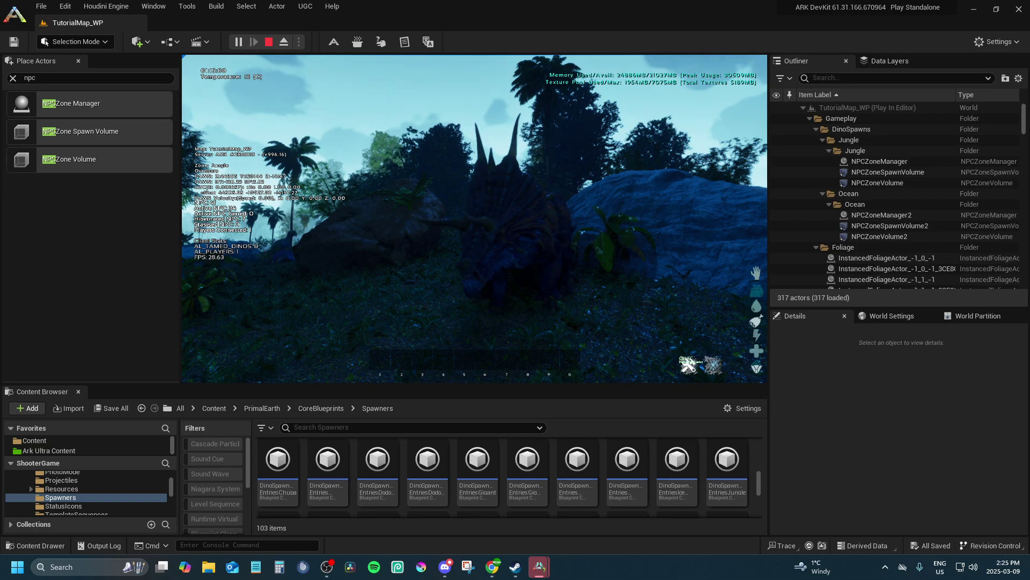
pyautogui.press('d')
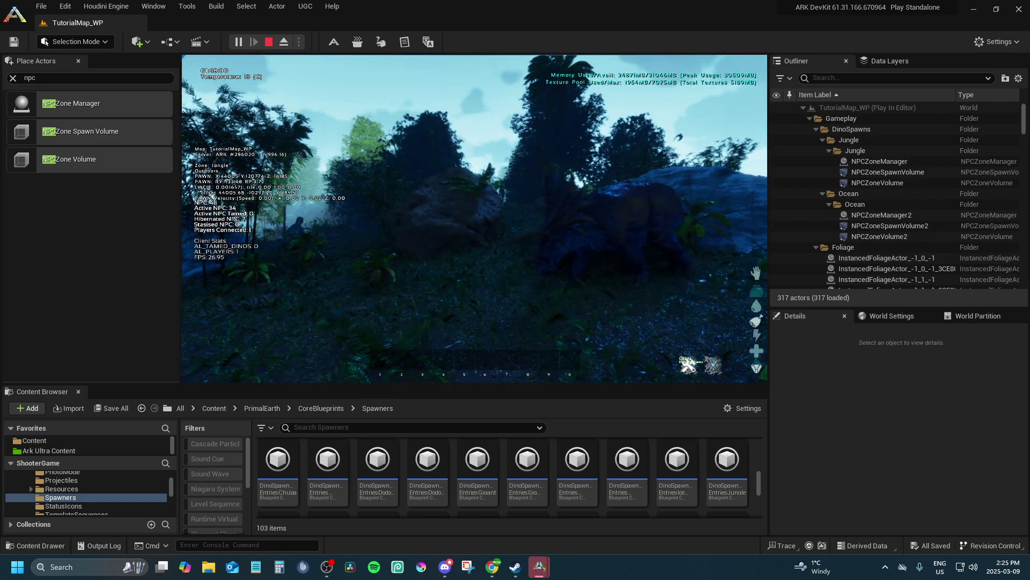
pyautogui.hotkey('shift', 'F1')
pyautogui.press('super')
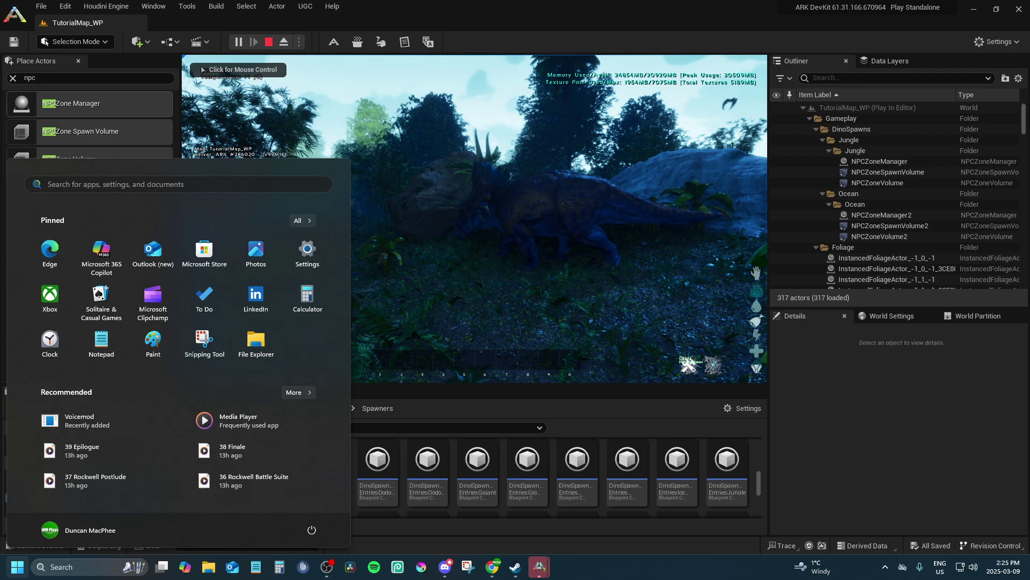
pyautogui.click(203, 70)
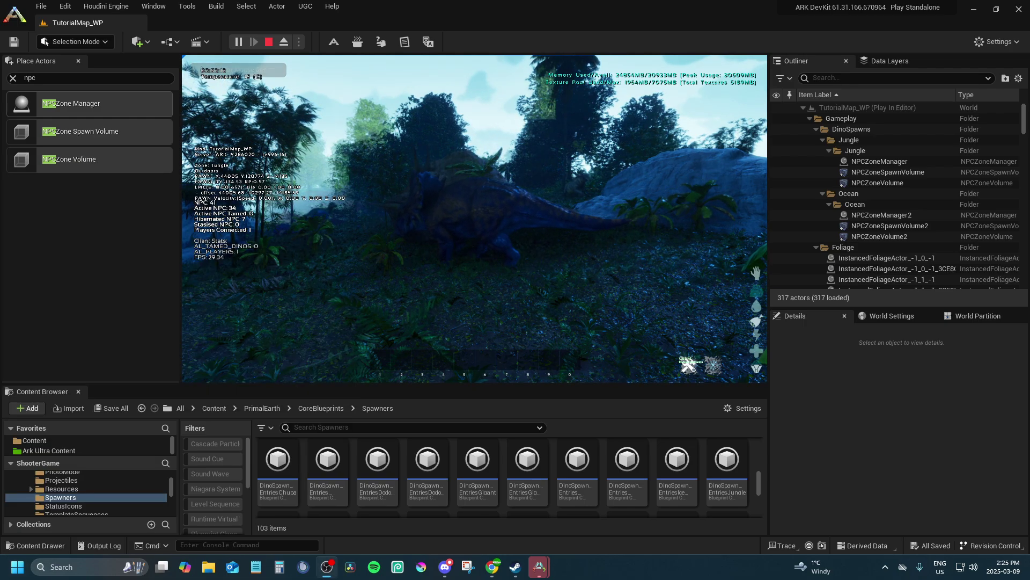